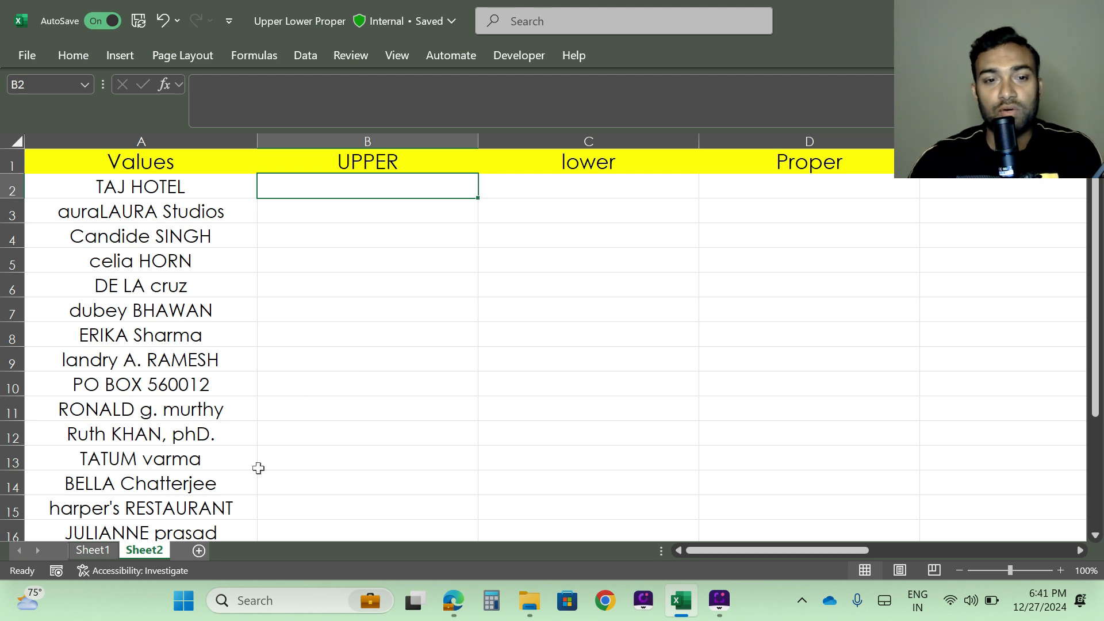
Examine the mixed-case entries in the Values column and the empty UPPER, lower and Proper columns.
left_click(139, 192)
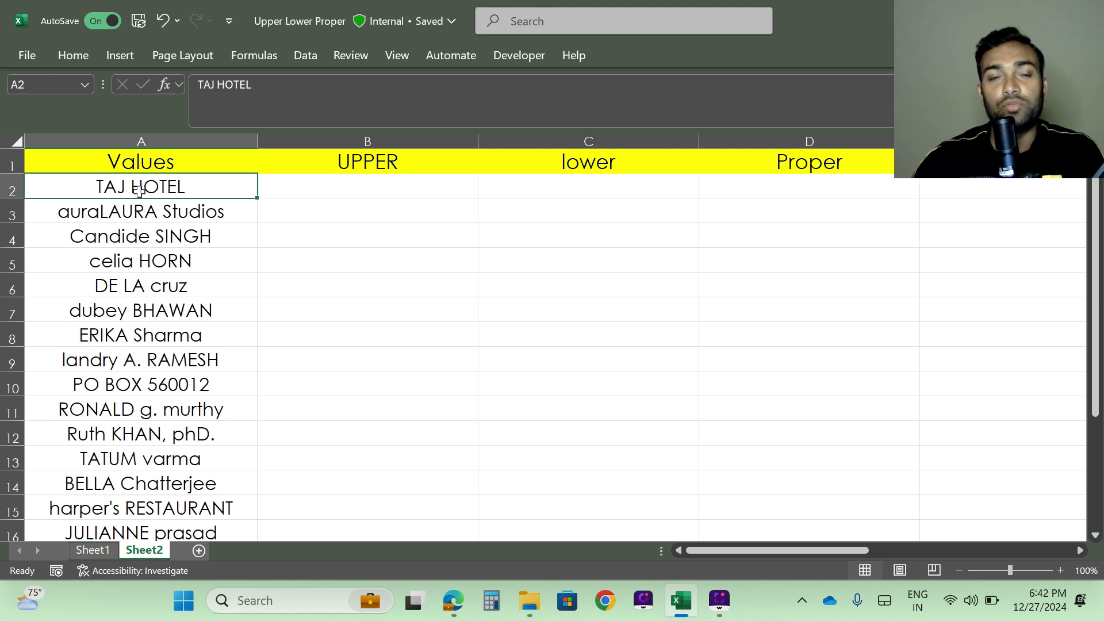
left_click(125, 217)
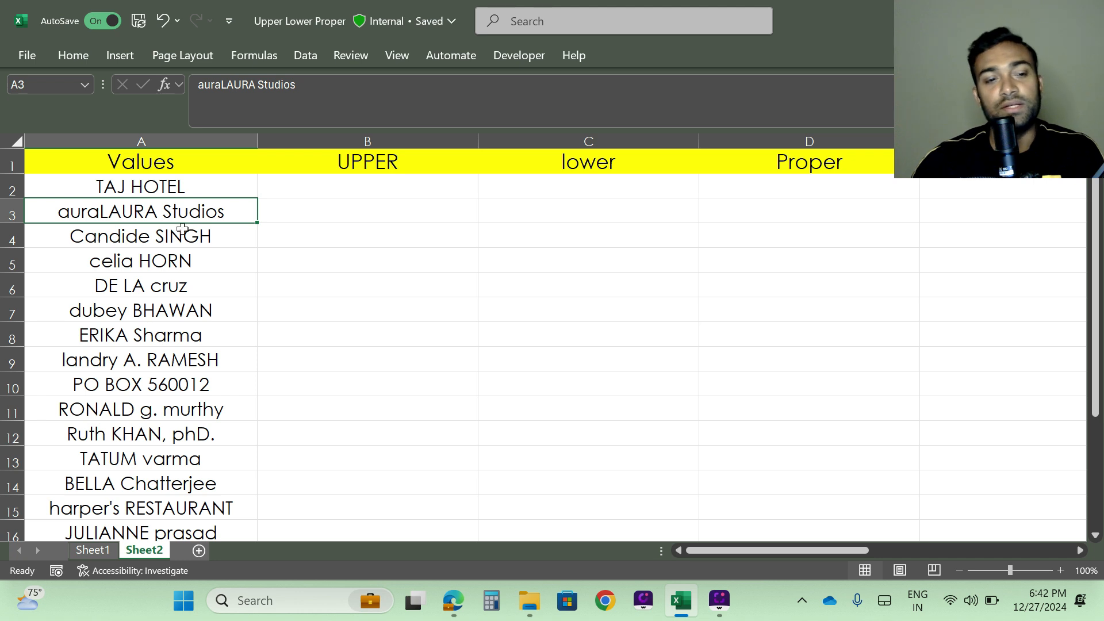
left_click(109, 240)
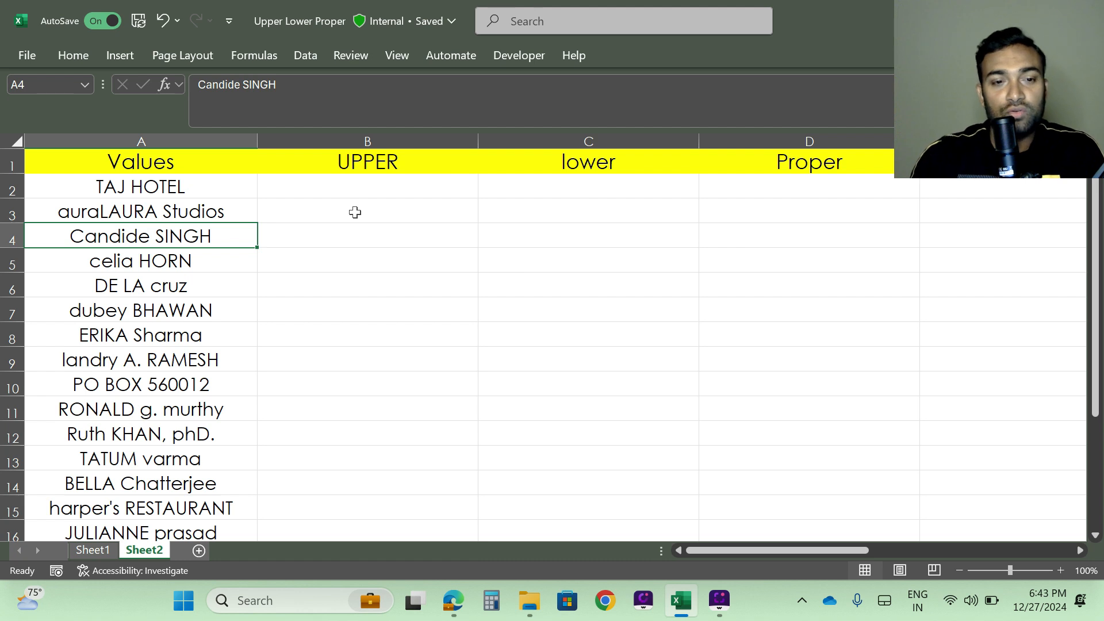
left_click(373, 168)
left_click(575, 167)
left_click(813, 167)
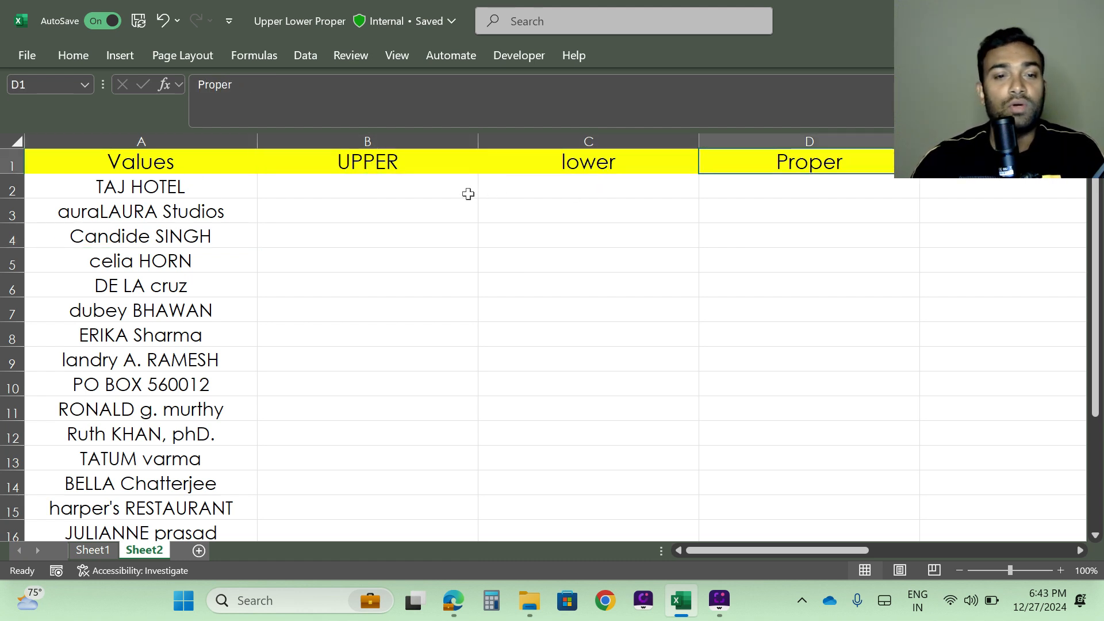
left_click(360, 189)
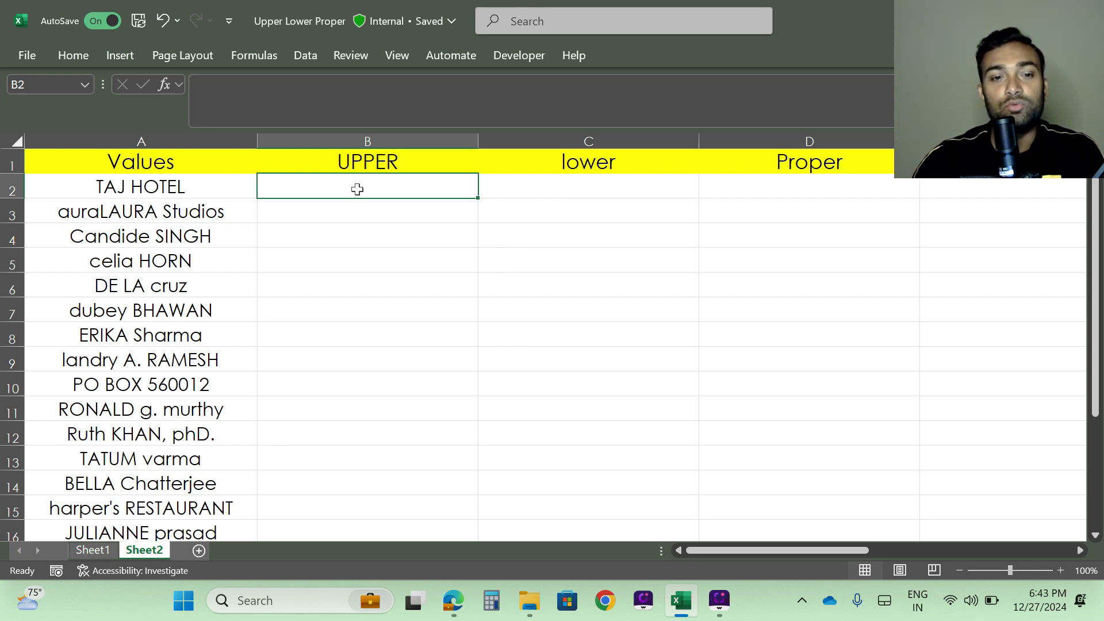
left_click(572, 189)
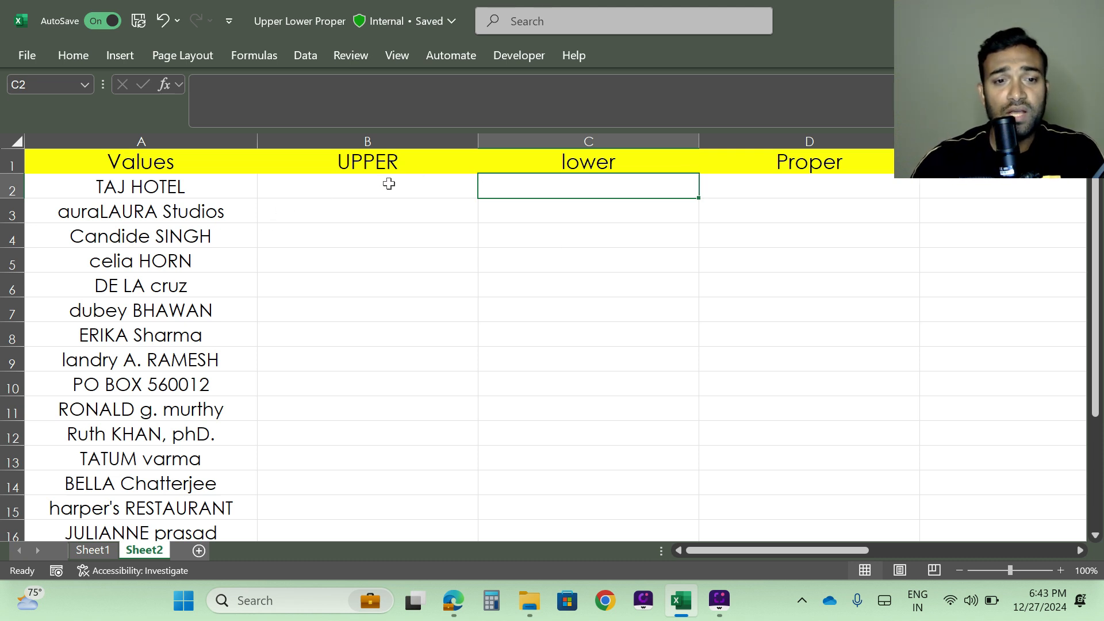
Enter the formula =UPPER(A2) in cell B2 to convert the first value to uppercase.
left_click(359, 191)
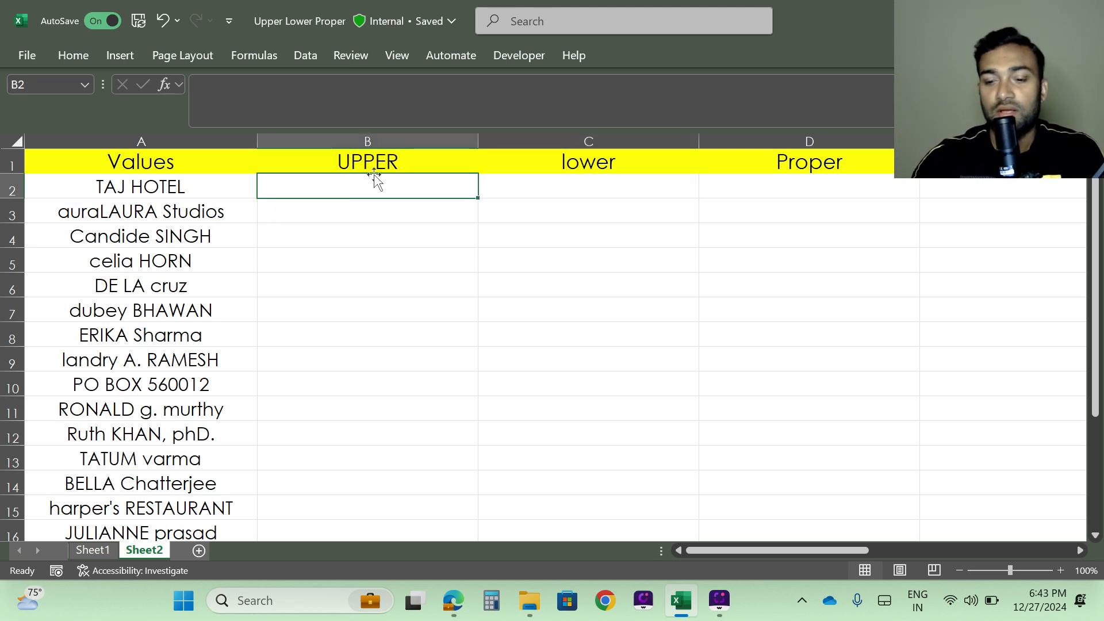
type("=")
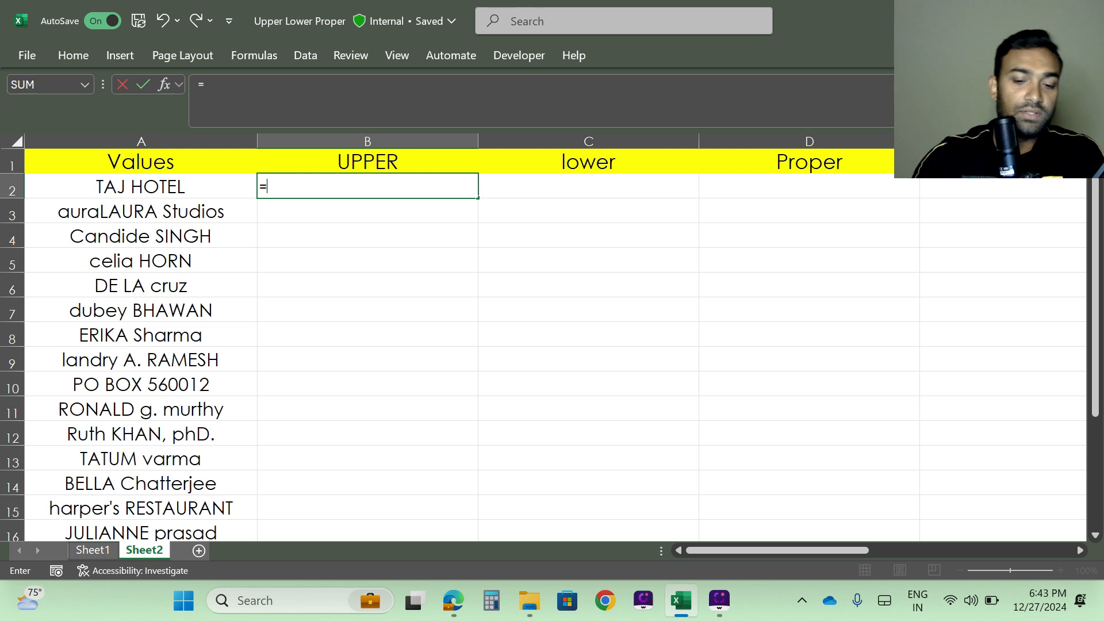
type("uper")
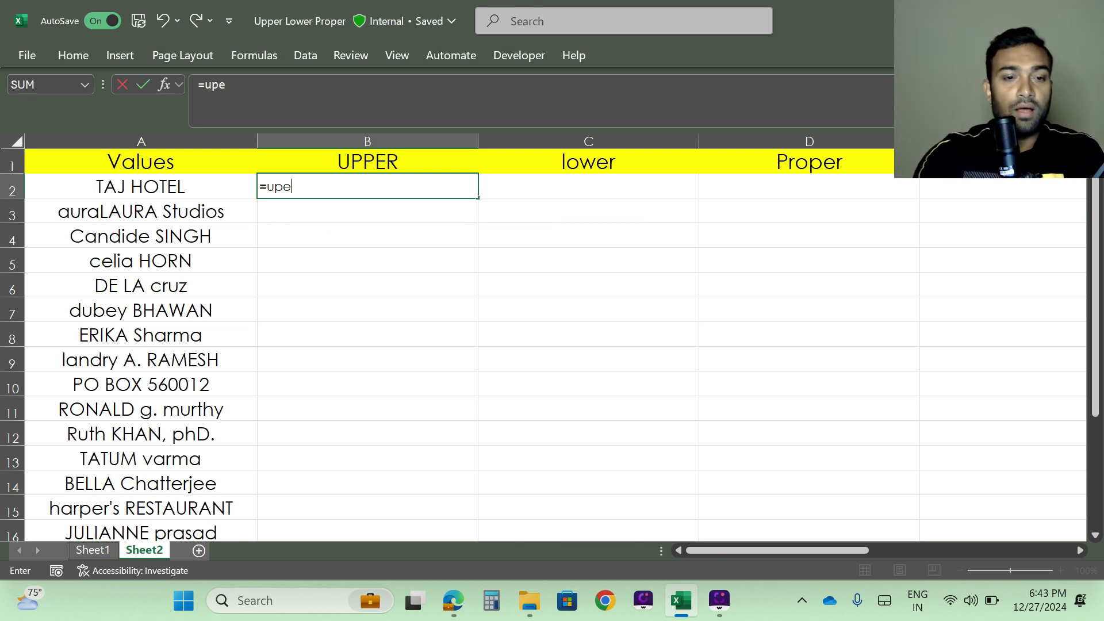
key("BackSpace")
key("BackSpace")
key("BackSpace")
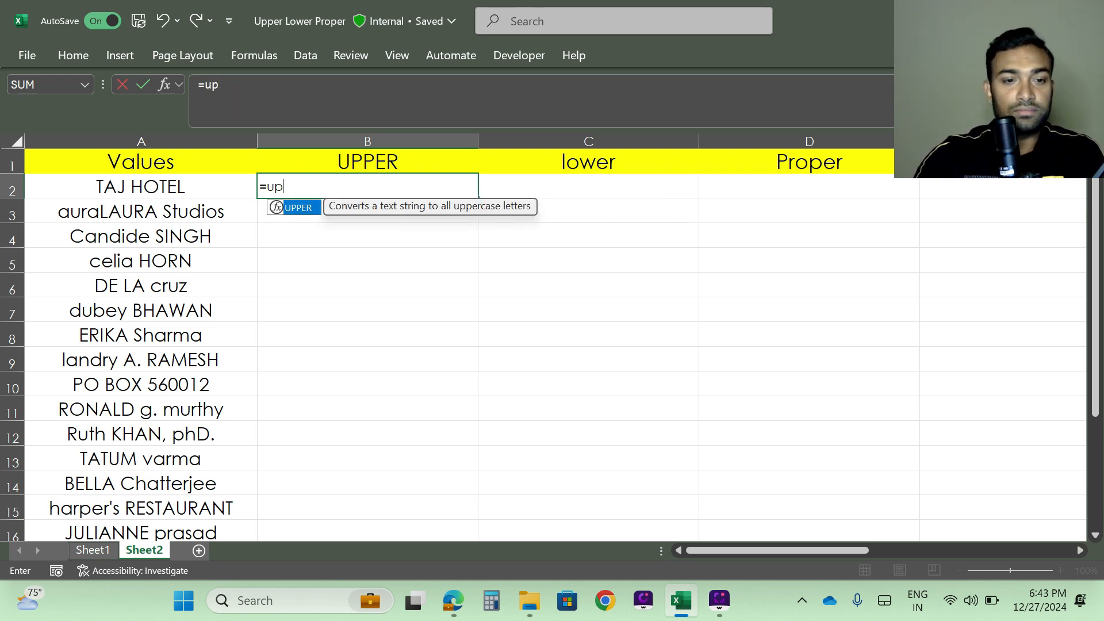
type("pper")
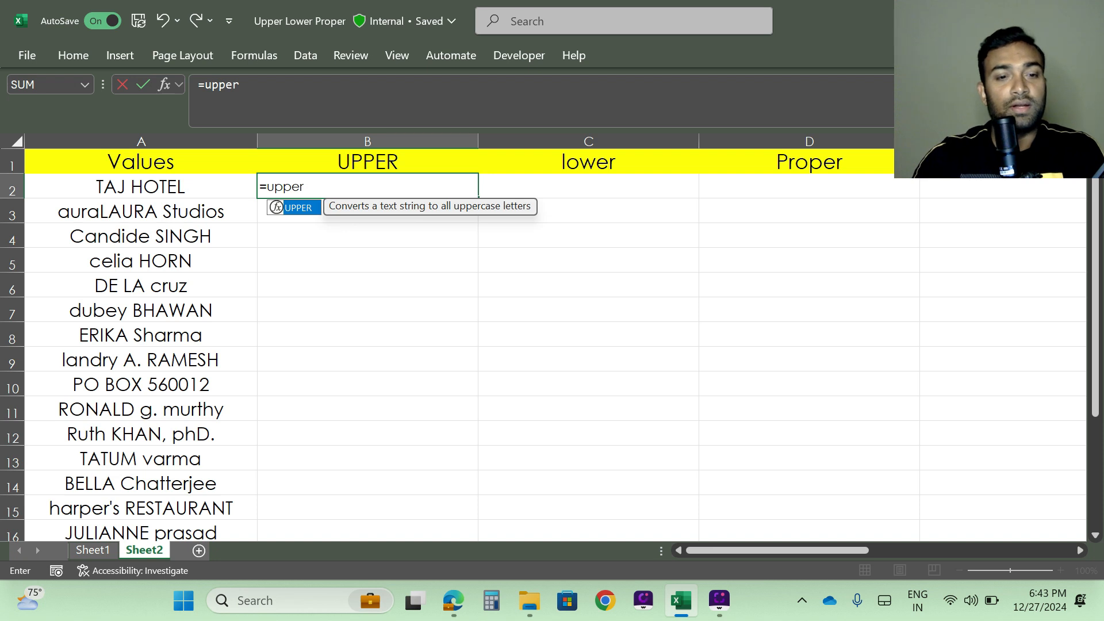
key("Tab")
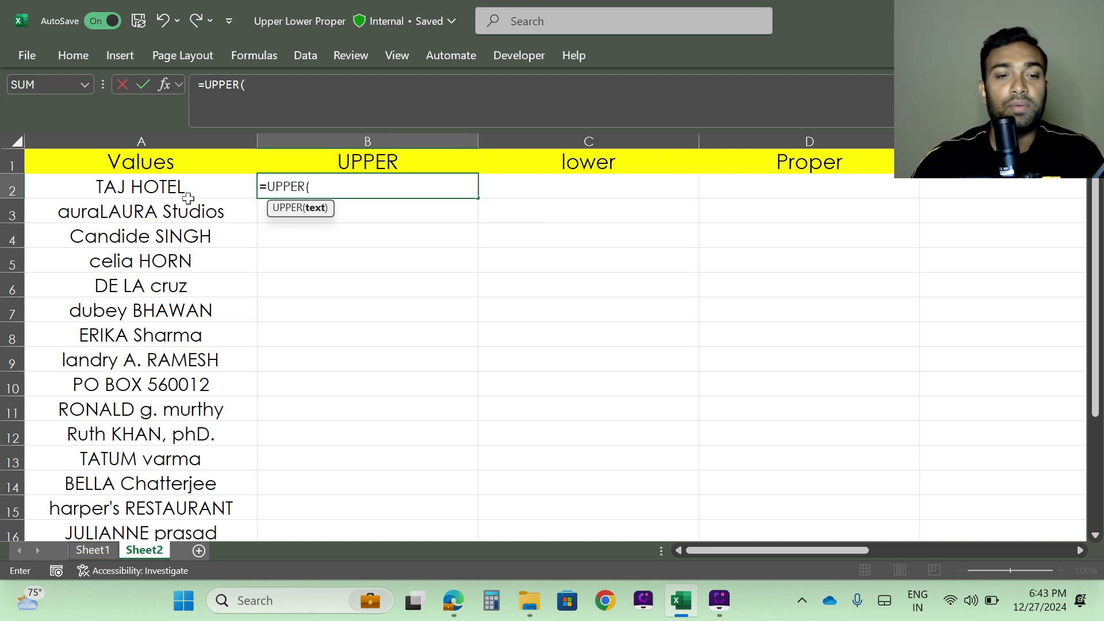
left_click(173, 188)
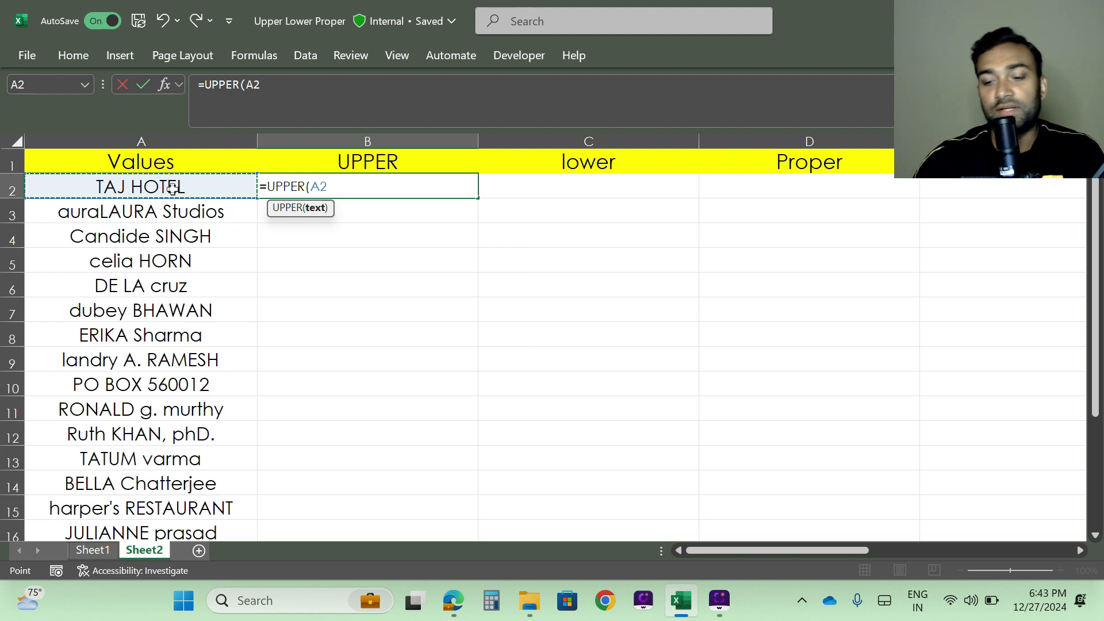
key("Return")
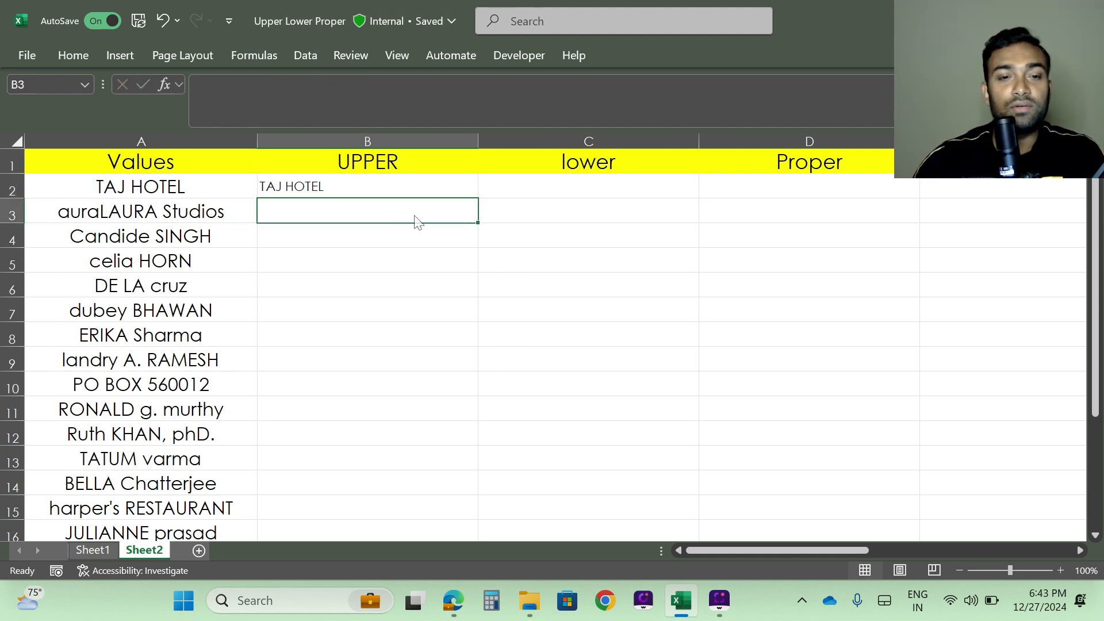
Delete the UPPER formula from cell B2.
left_click(311, 189)
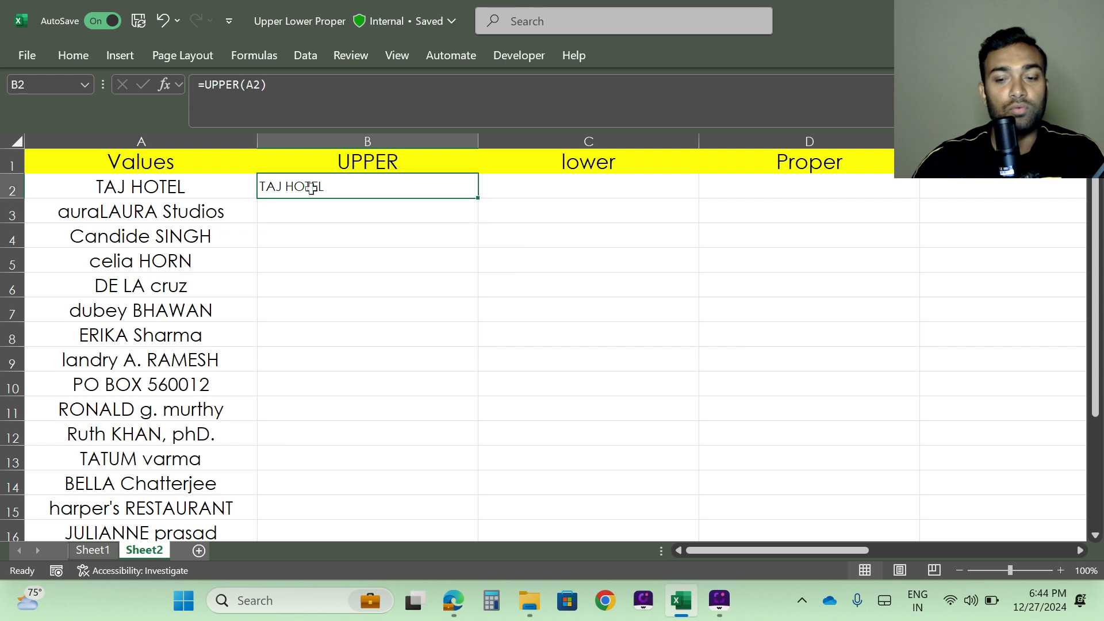
key("Delete")
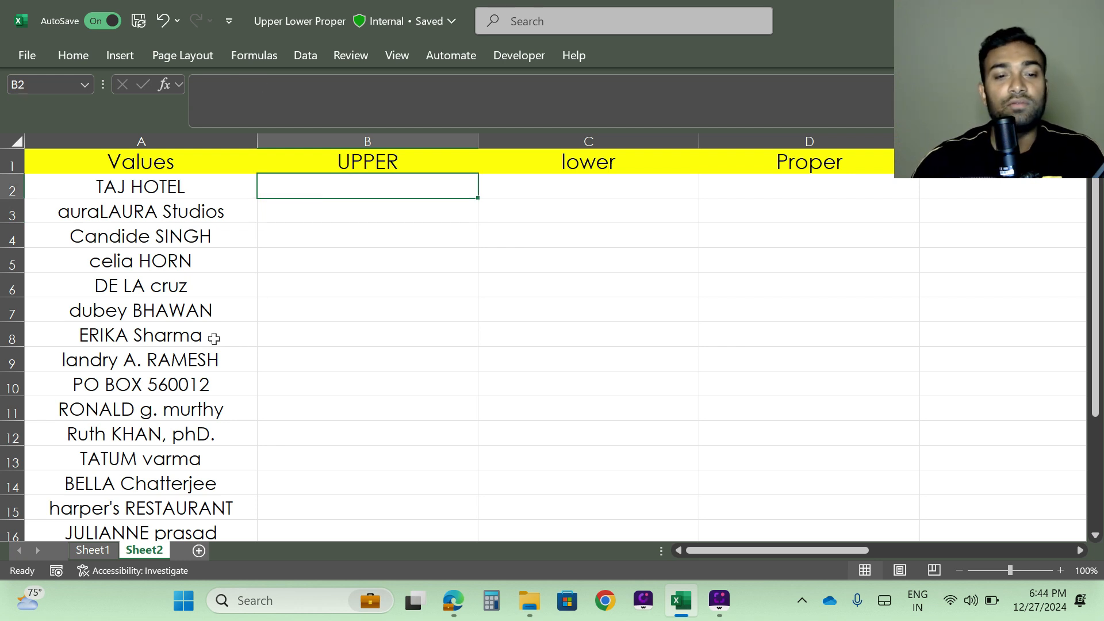
left_click(371, 315)
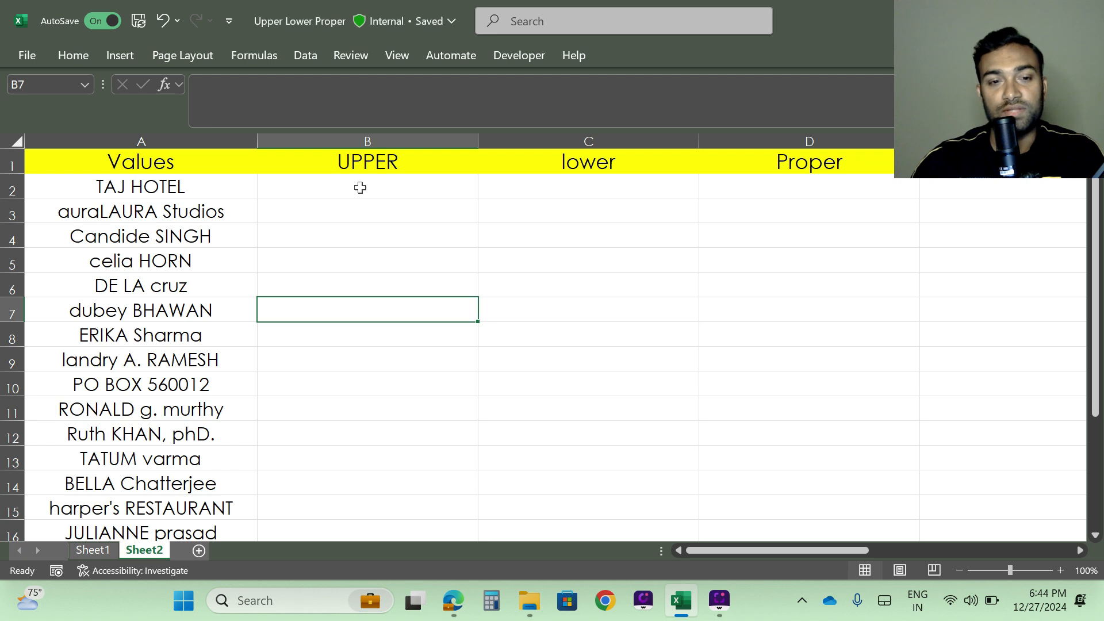
Convert the range A1:D21 into a table with headers.
left_click(360, 256)
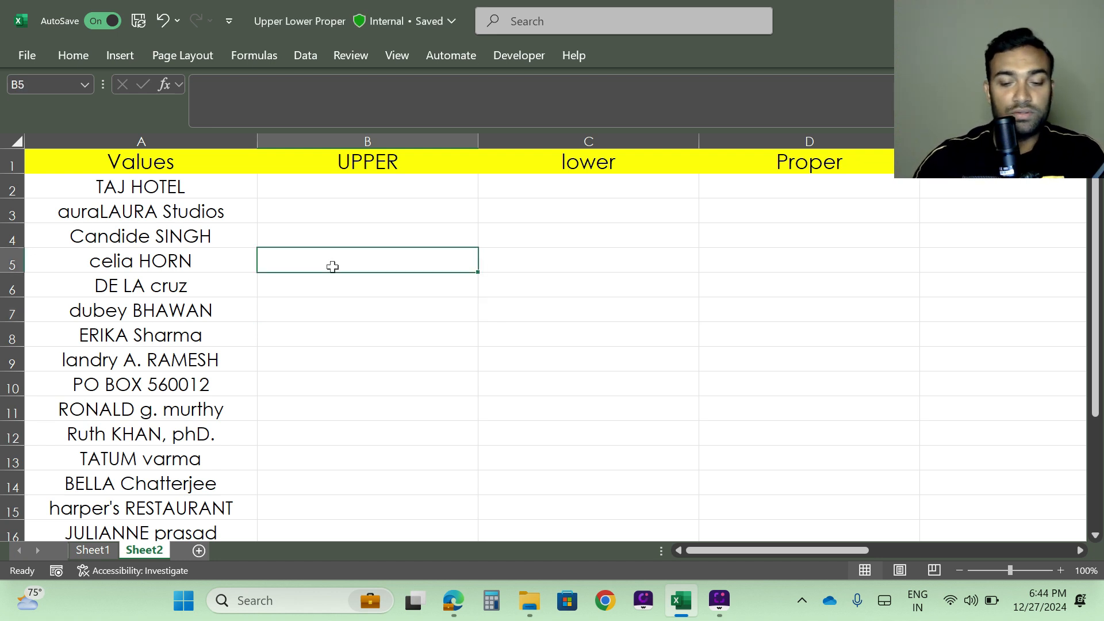
key("ctrl+t")
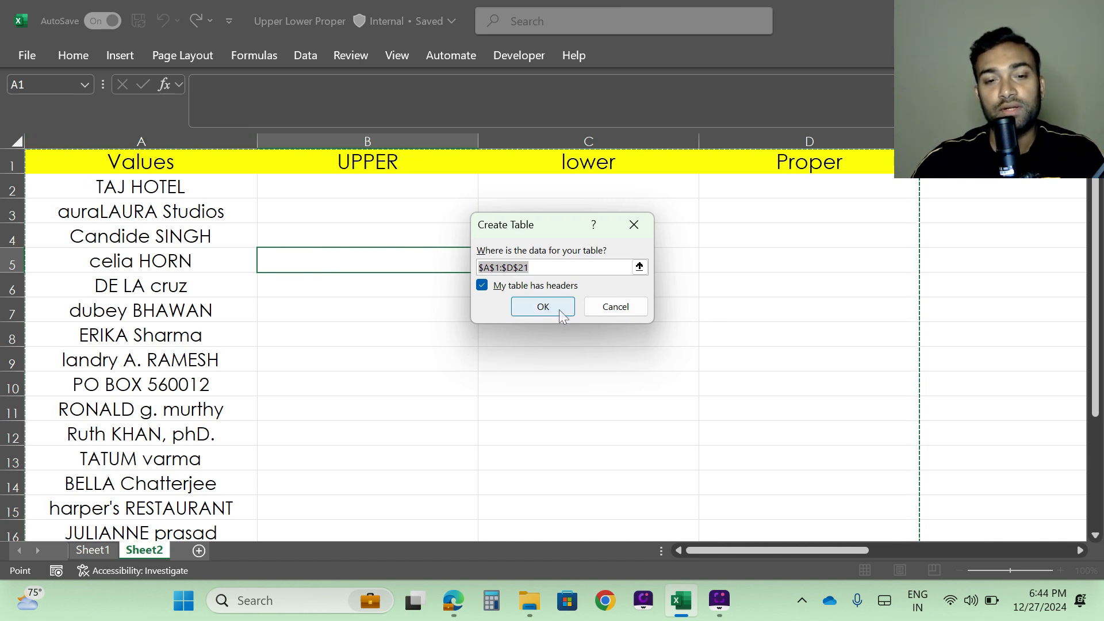
left_click(542, 306)
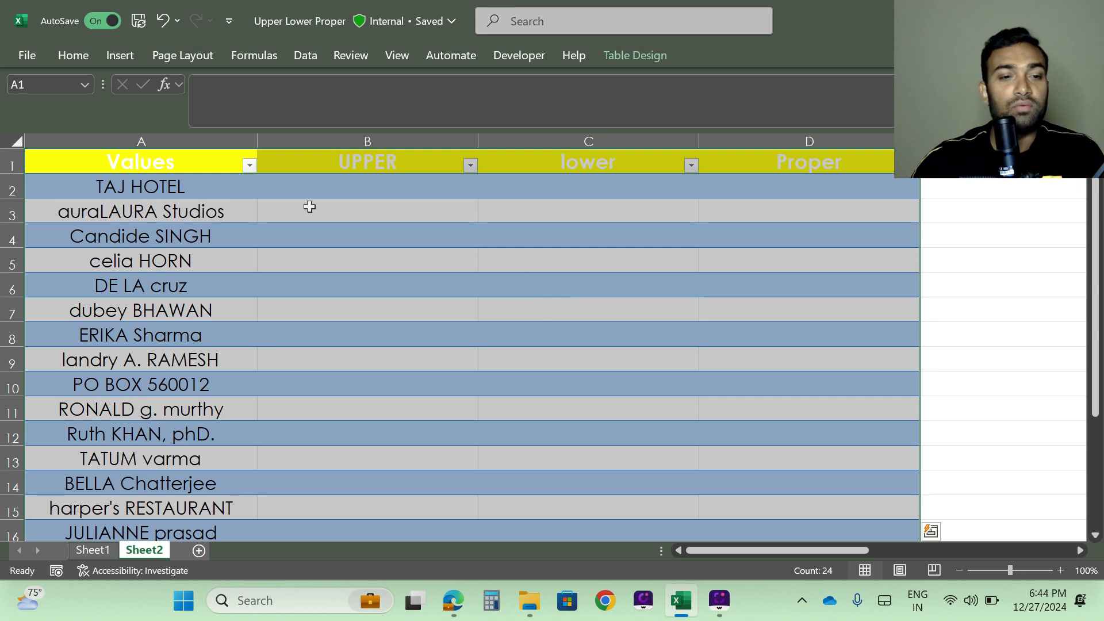
Turn off the table's filter buttons and apply the light orange banded table style.
left_click(633, 57)
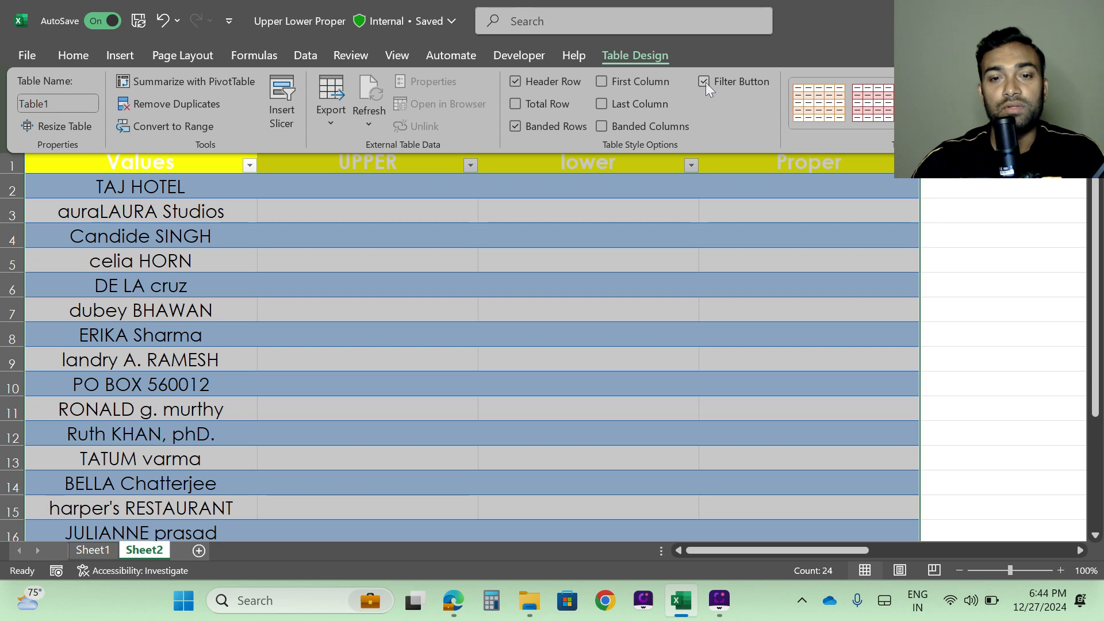
left_click(704, 81)
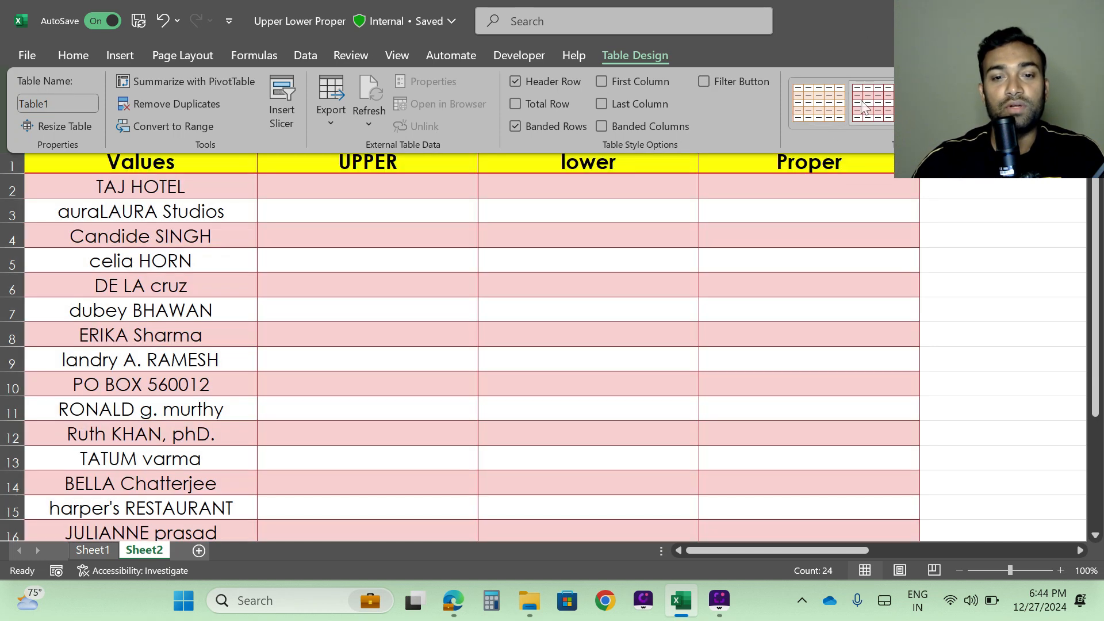
left_click(818, 109)
key("ctrl+F1")
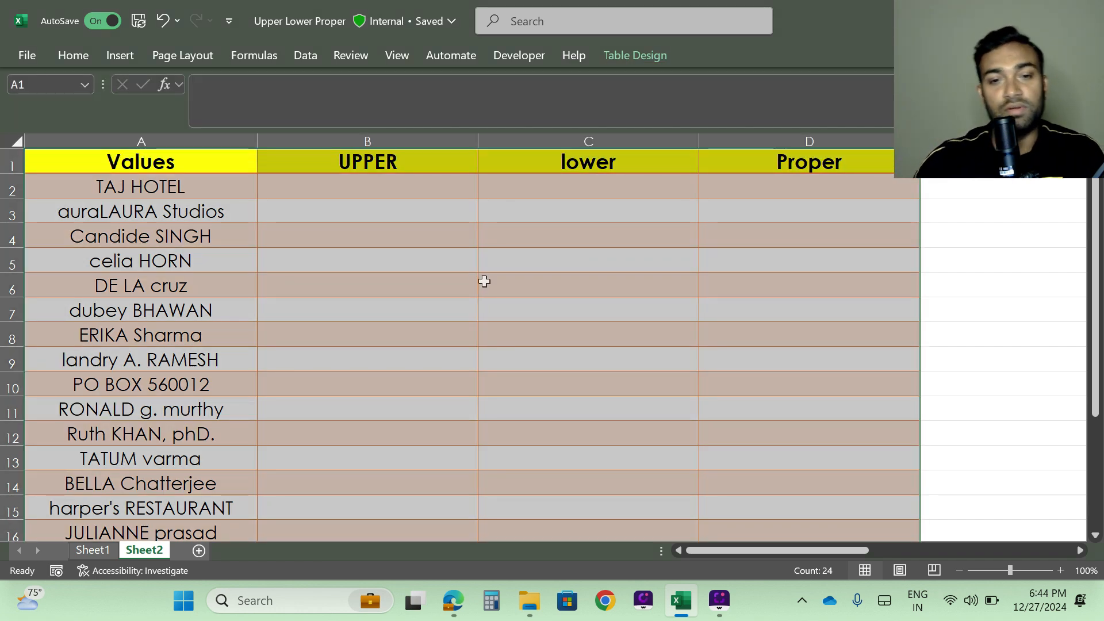
left_click(340, 186)
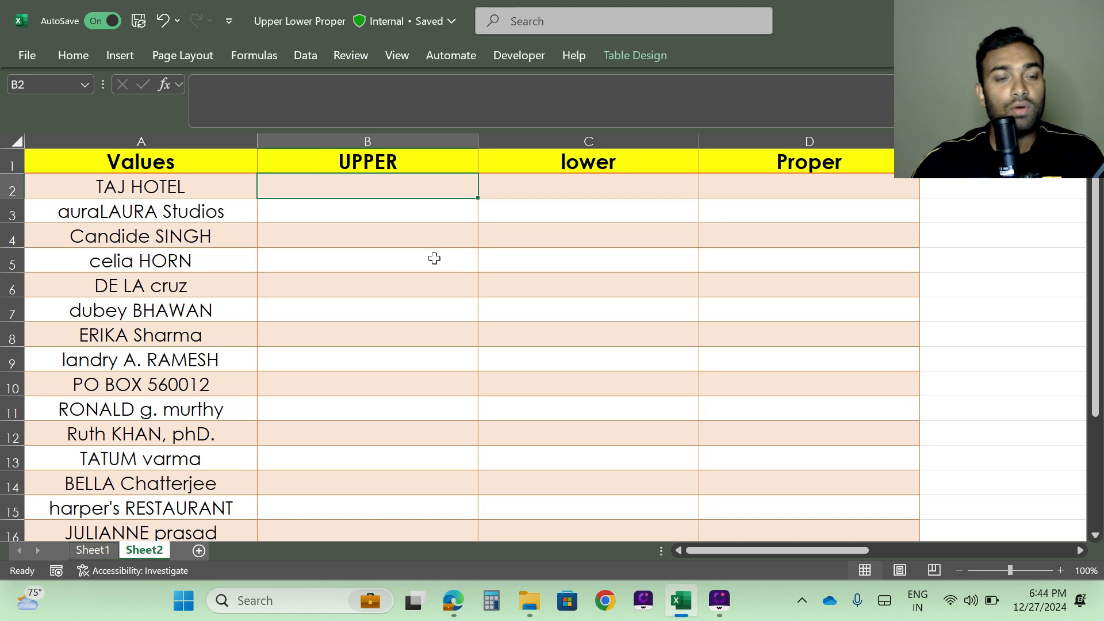
type("=")
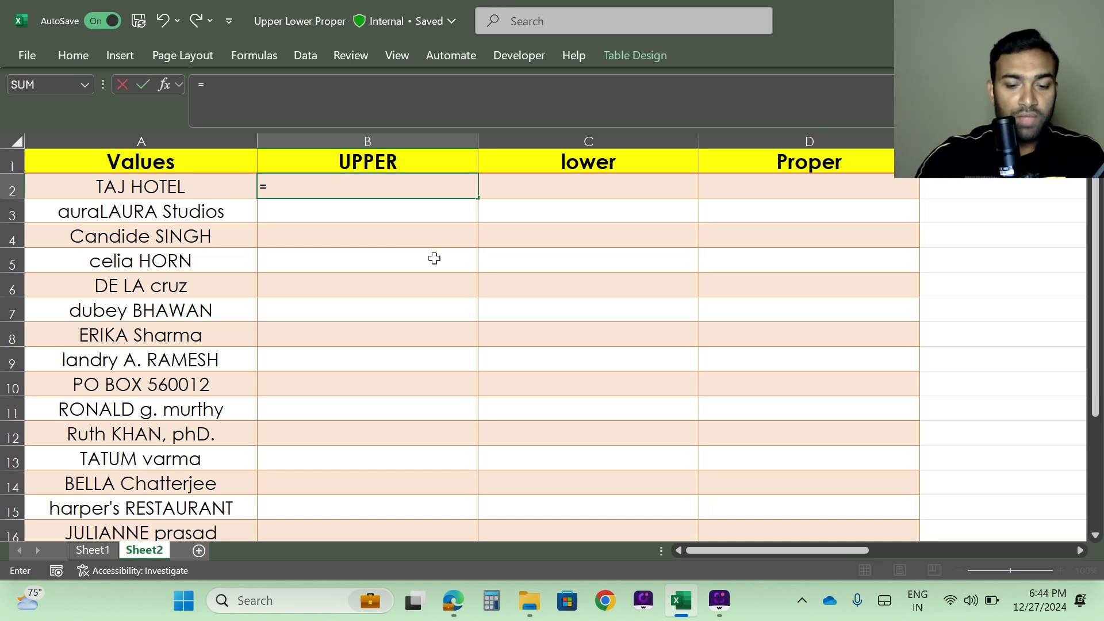
type("upper")
key("Tab")
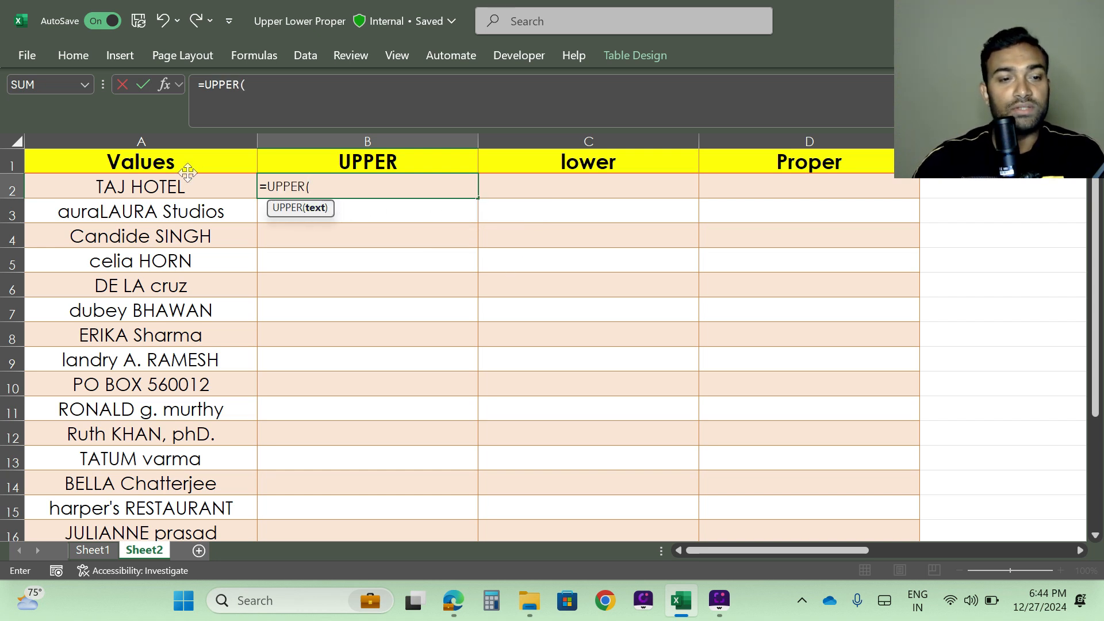
left_click(144, 188)
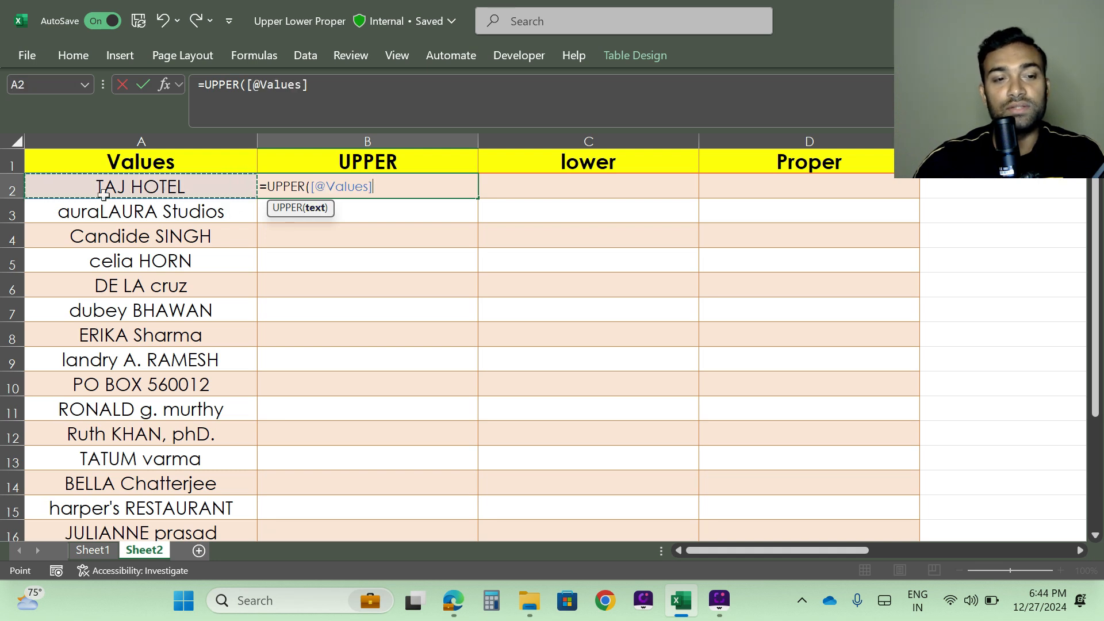
type(")")
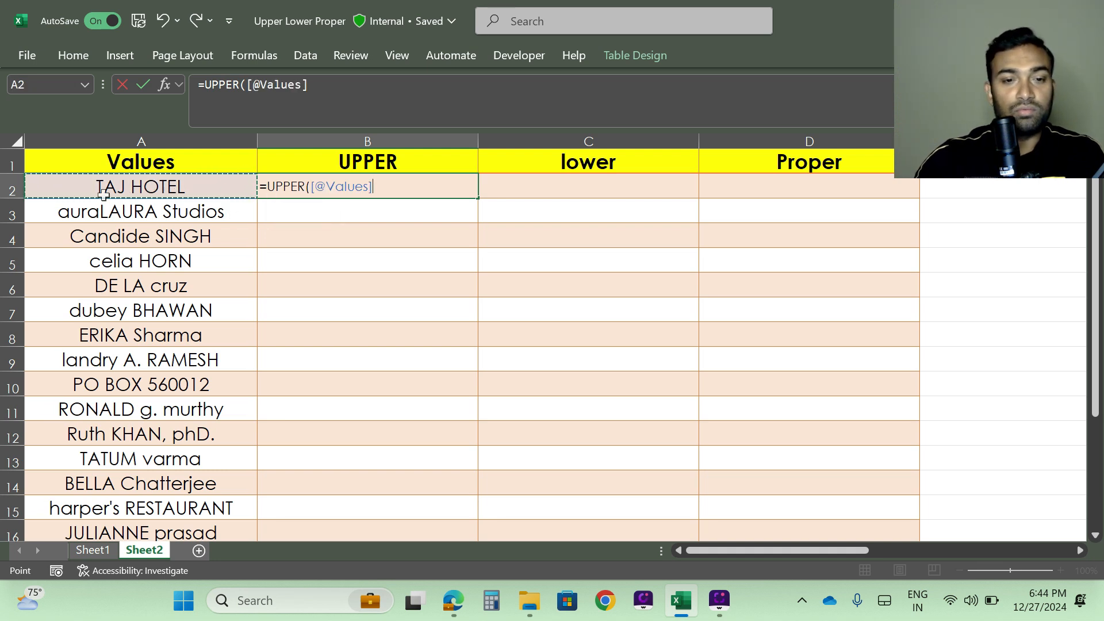
key("Return")
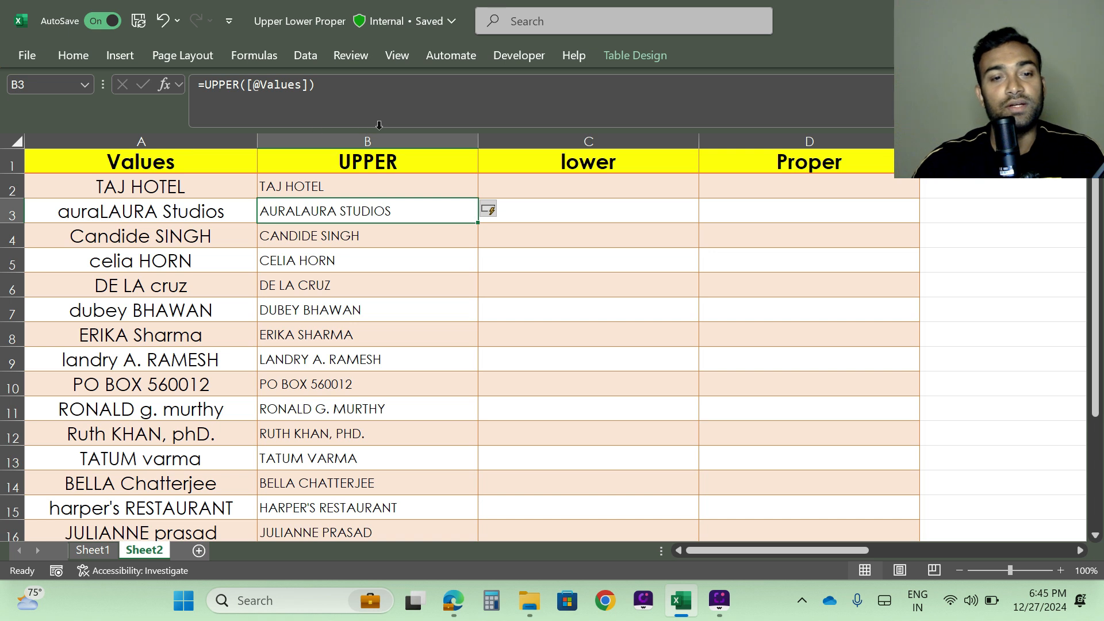
Compare the UPPER column's results with the original values down to the table's last row.
left_click(340, 186)
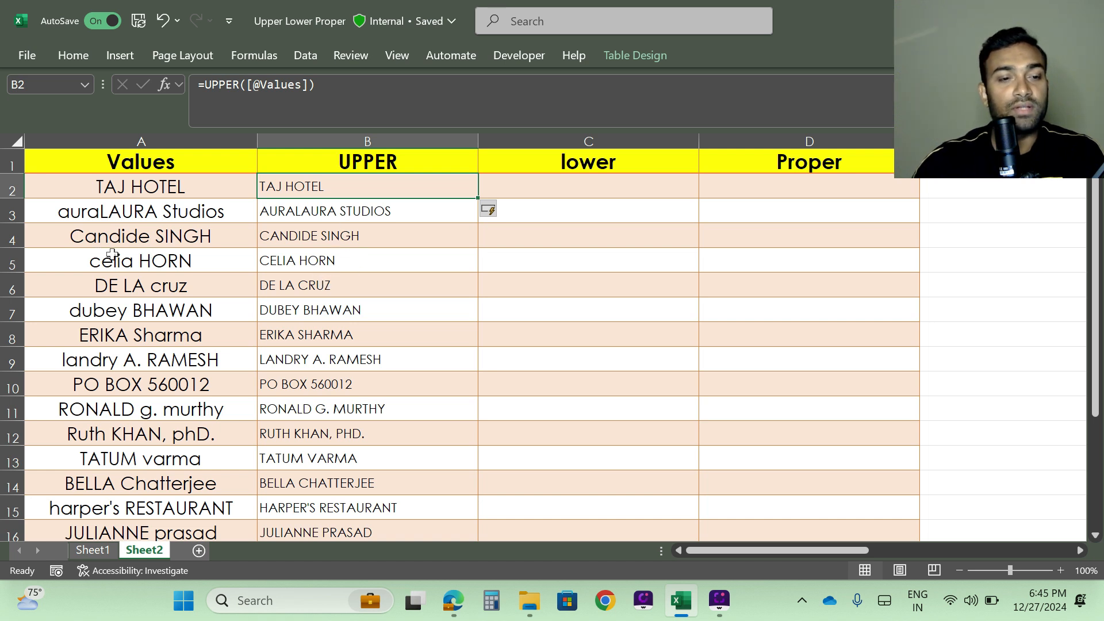
left_click(298, 241)
left_click(305, 260)
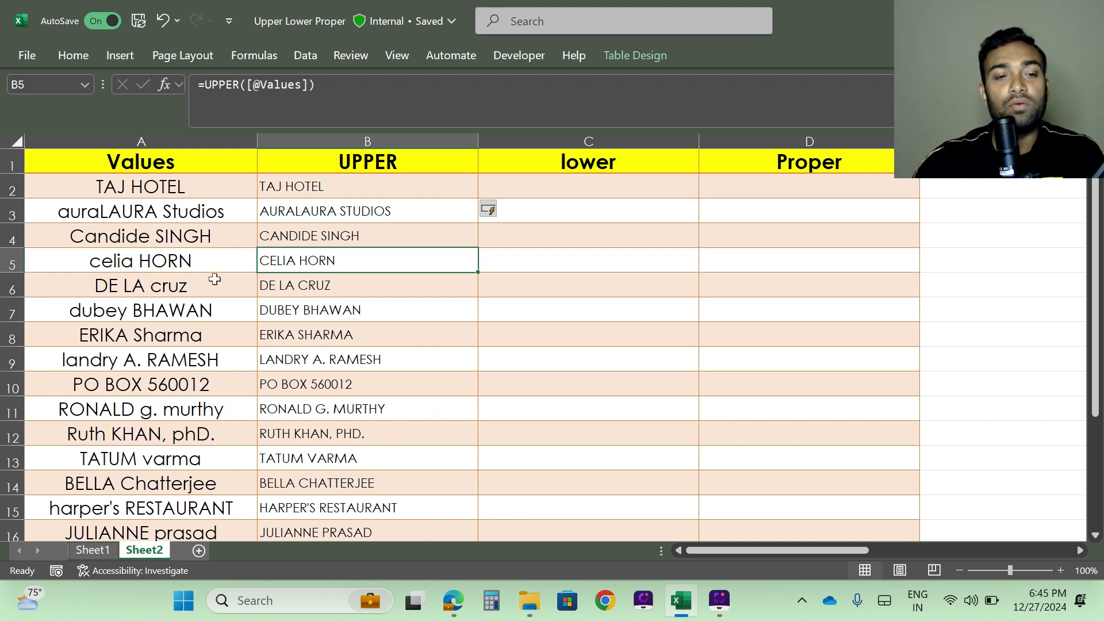
scroll(271, 265, "down", 2)
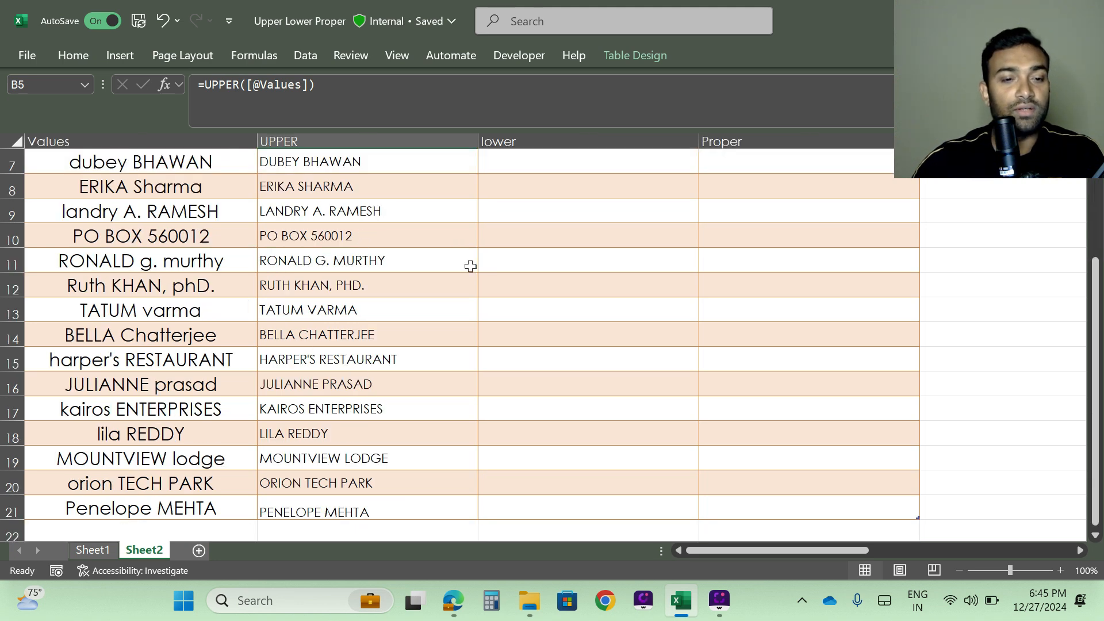
scroll(382, 333, "down", 1)
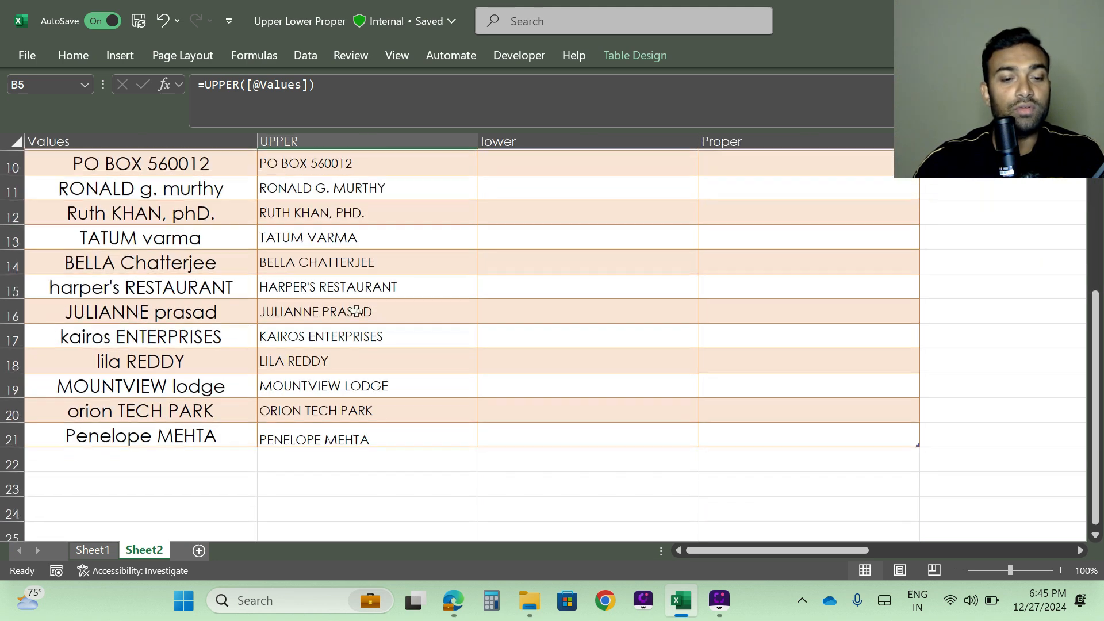
scroll(368, 333, "up", 3)
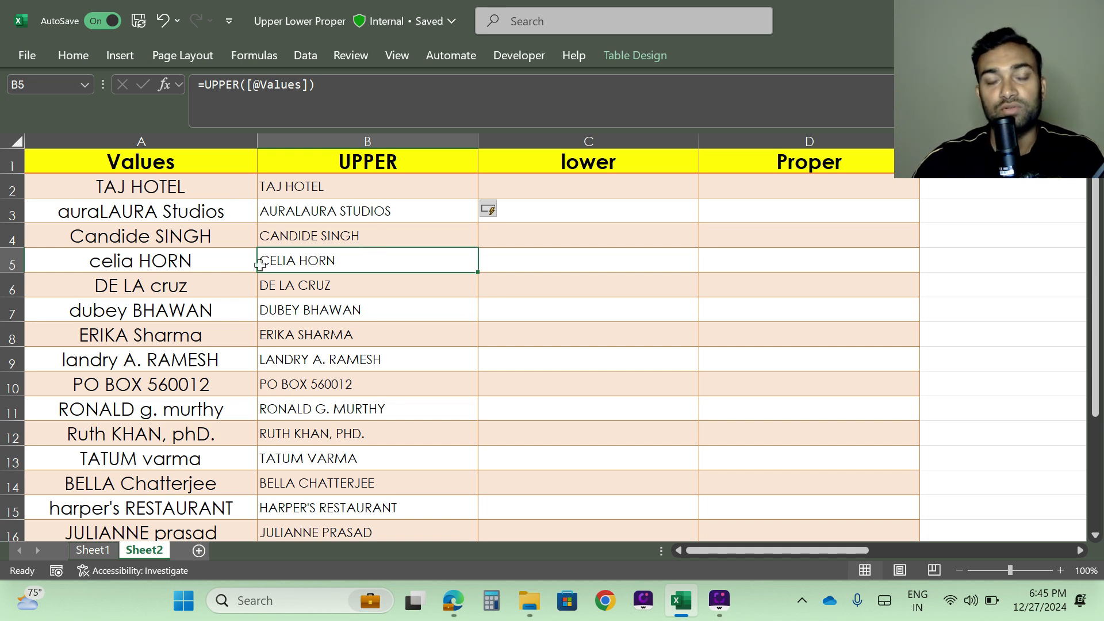
left_click(563, 191)
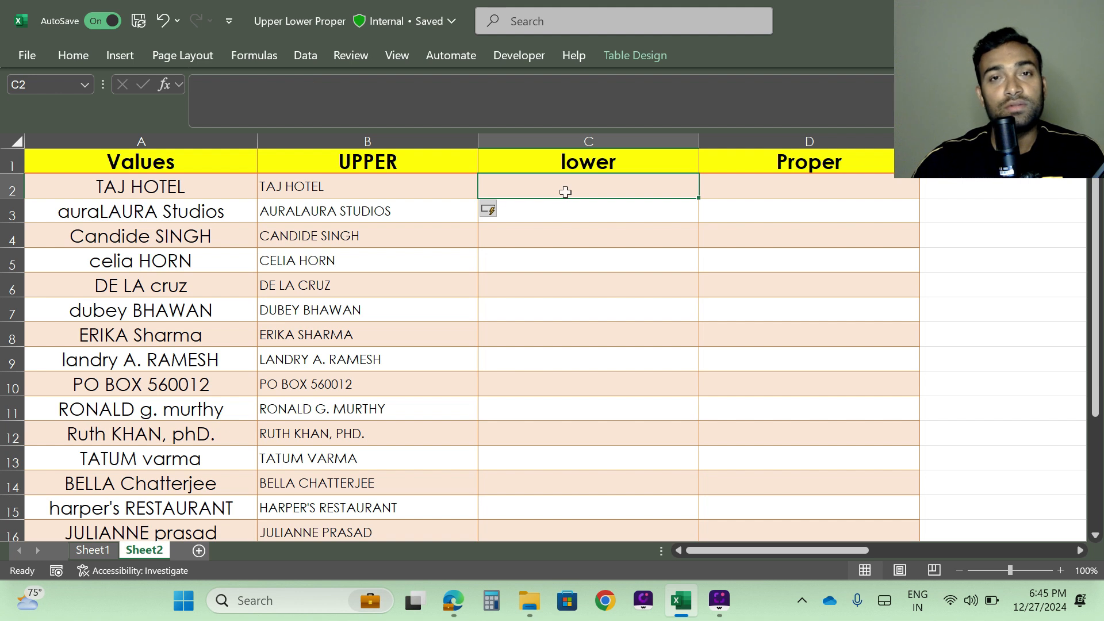
type("=")
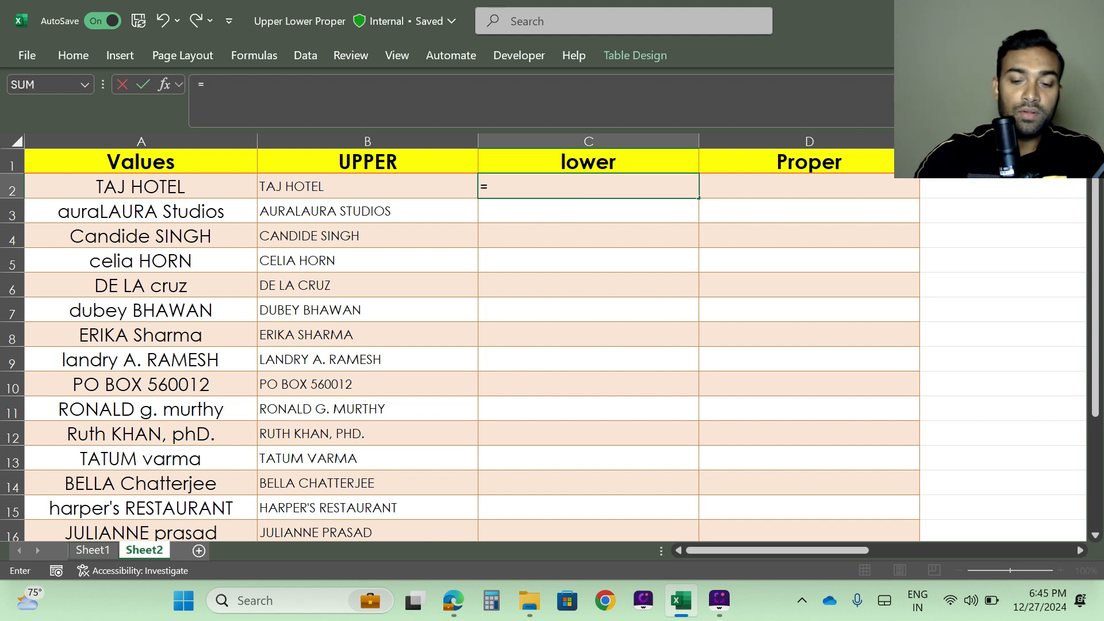
type("lower")
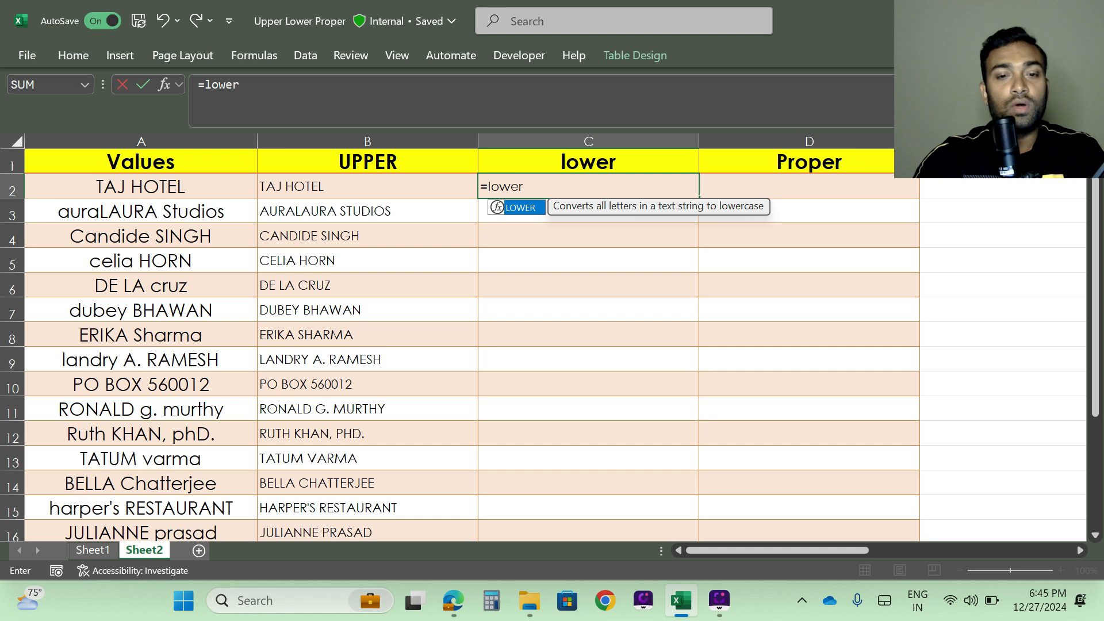
key("Tab")
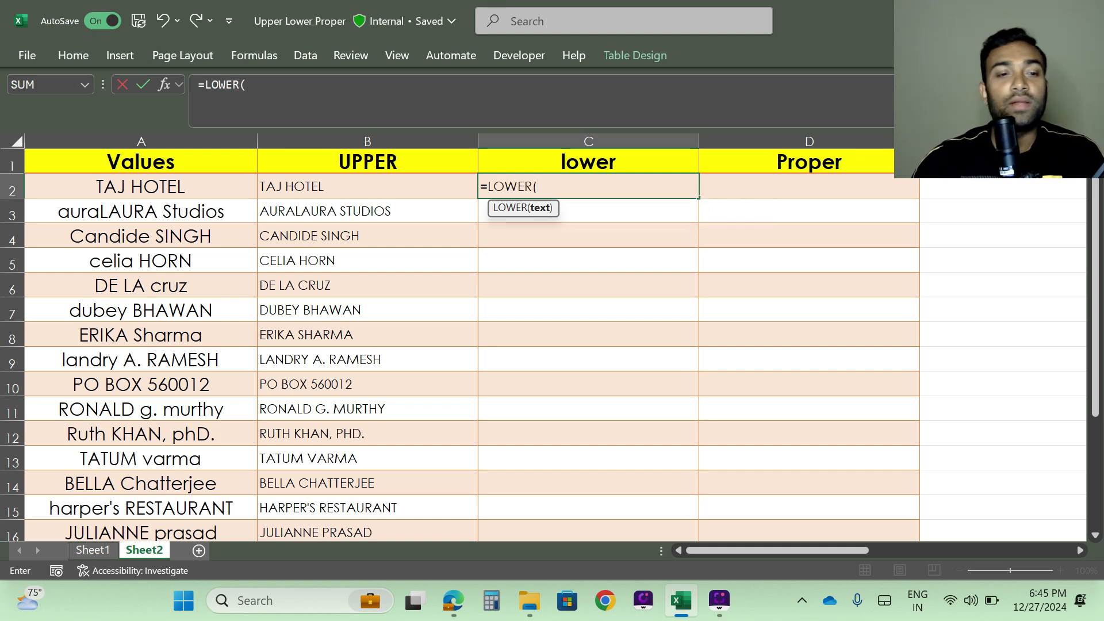
left_click(166, 188)
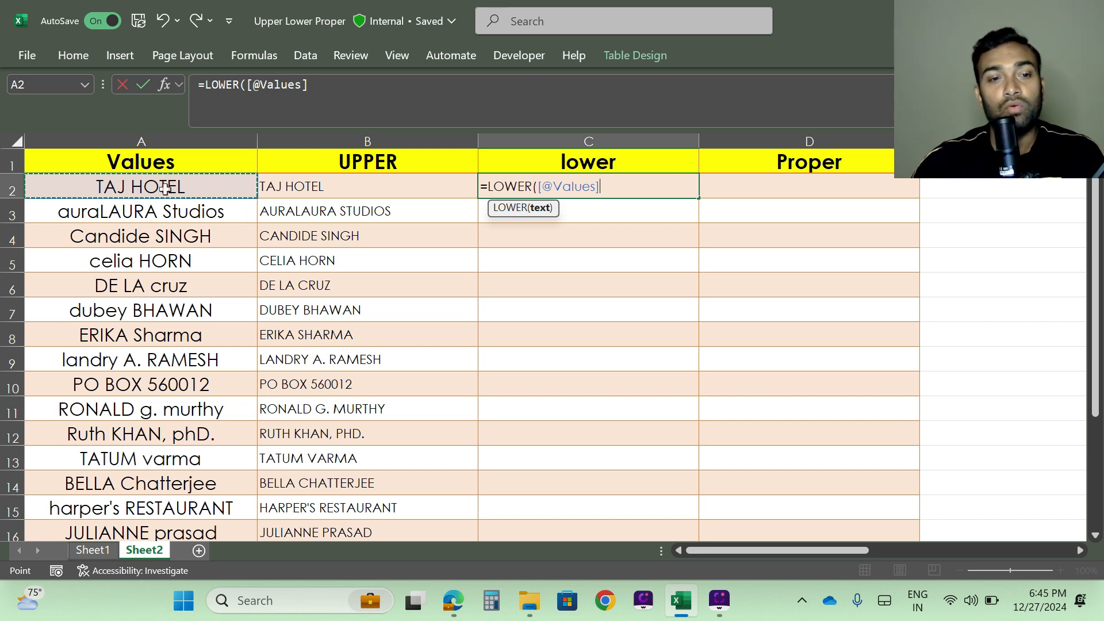
key("Return")
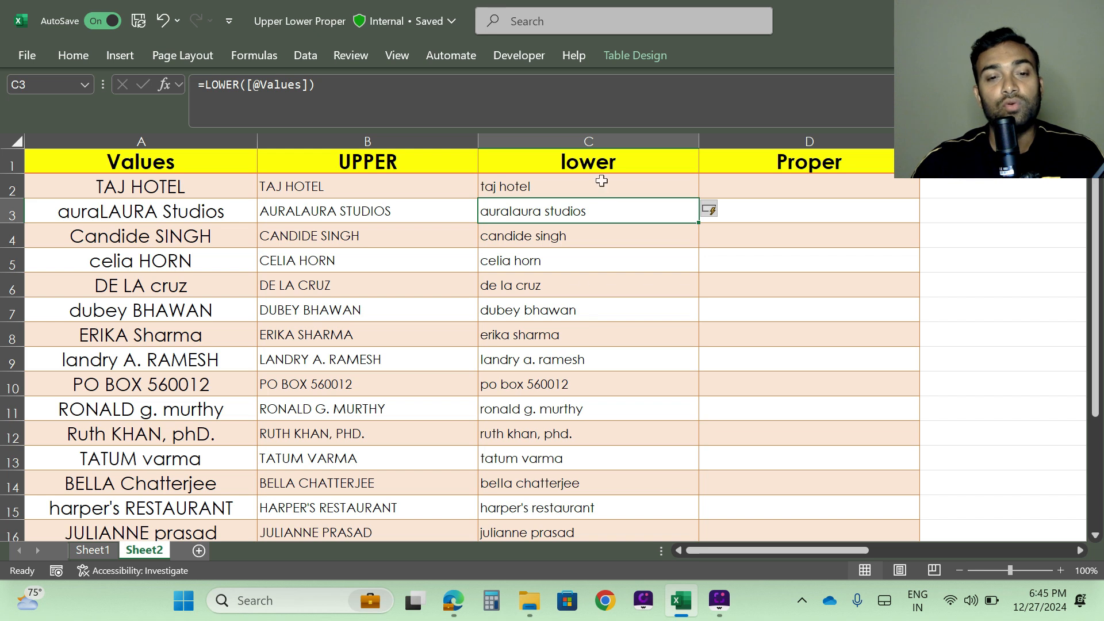
left_click(512, 186)
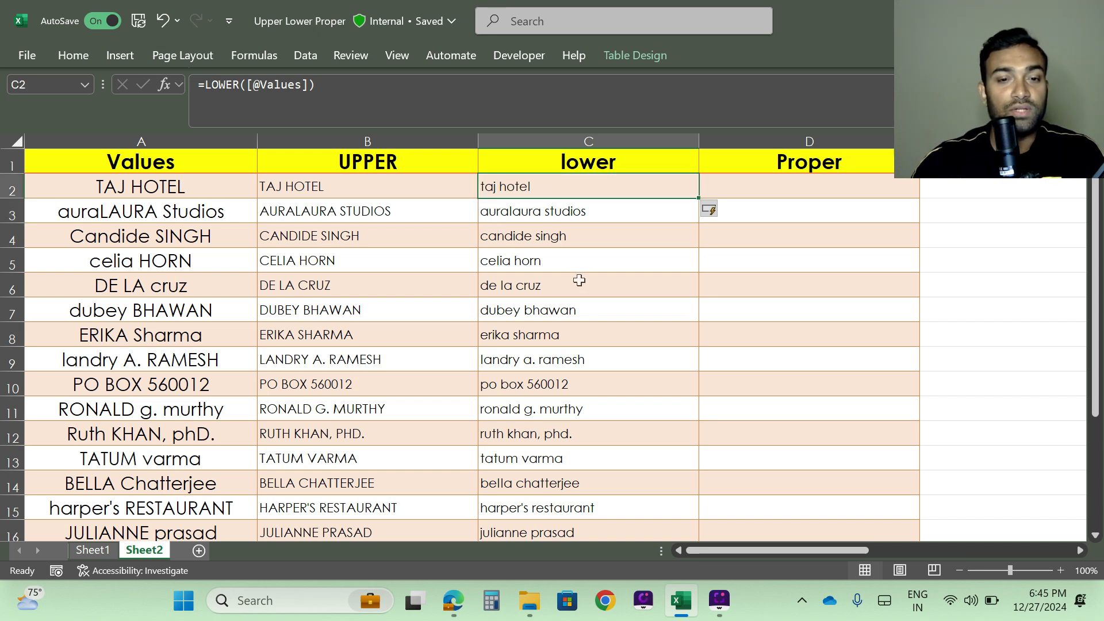
left_click(517, 217)
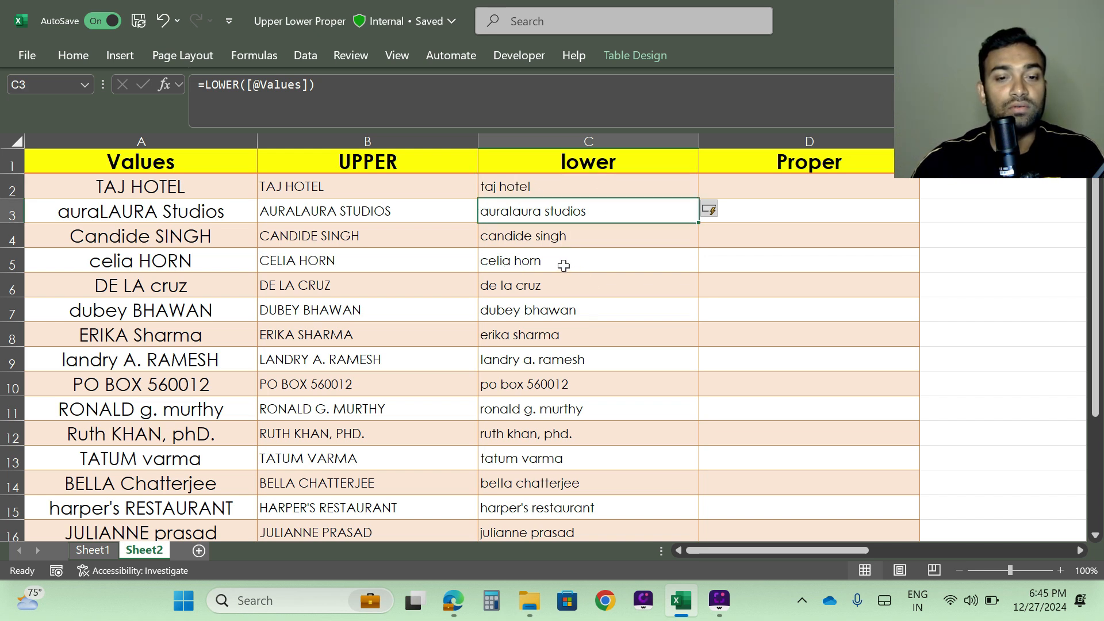
scroll(574, 283, "down", 4)
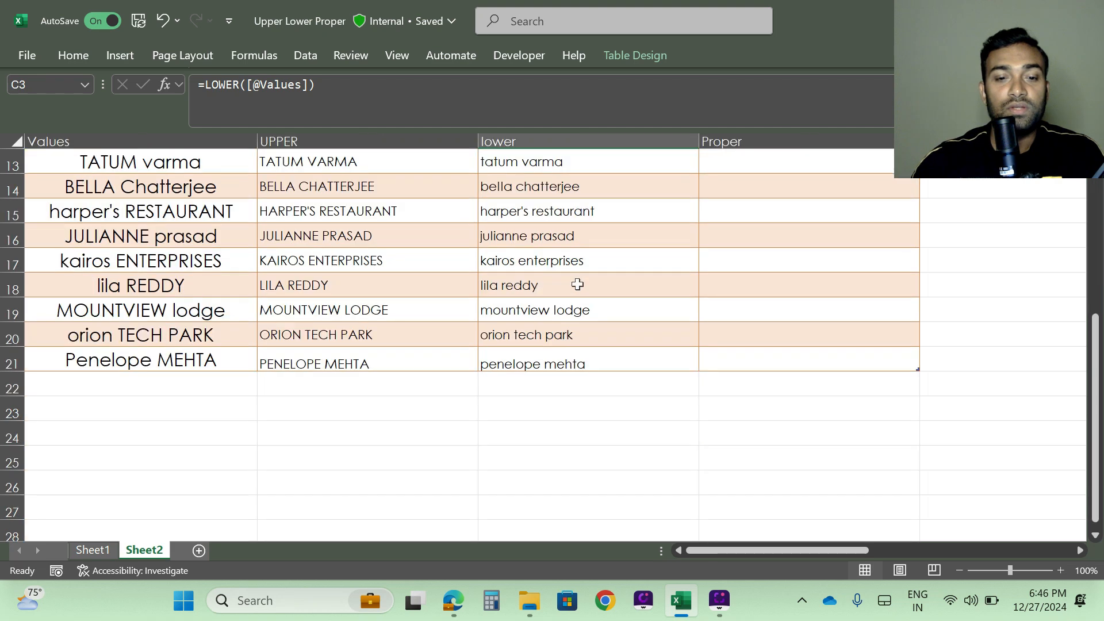
scroll(541, 383, "up", 4)
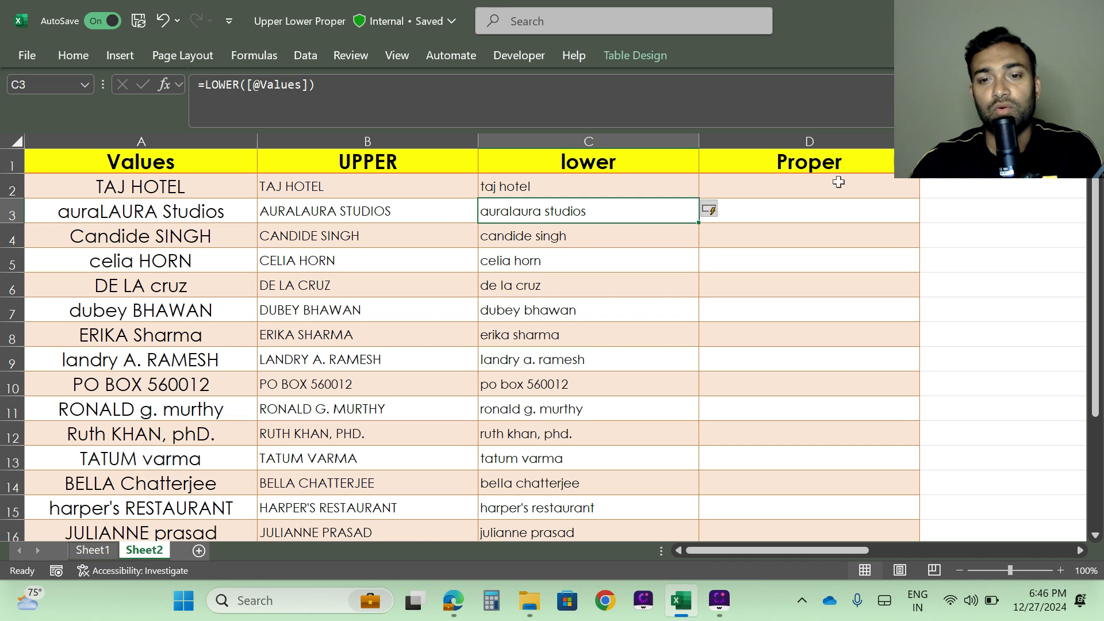
left_click(789, 187)
type("=")
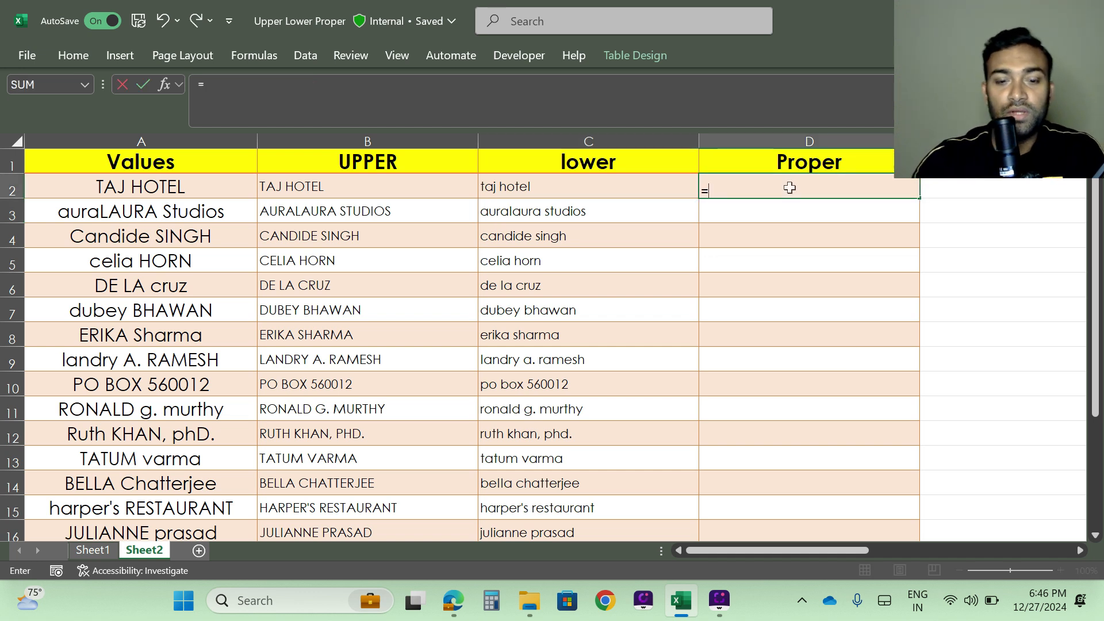
type("pro")
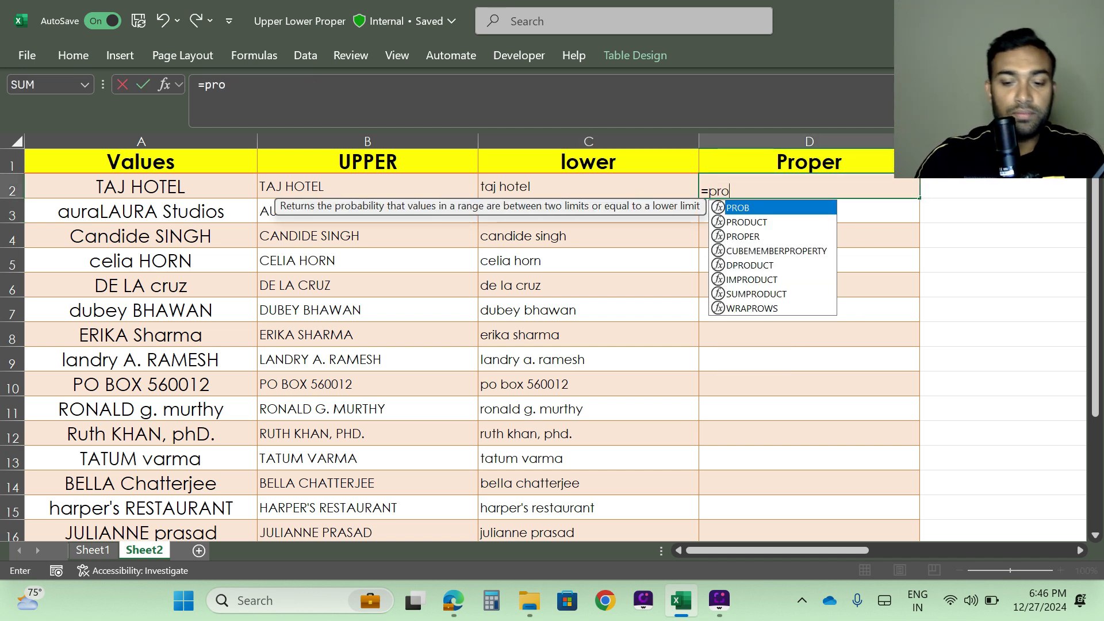
type("per")
key("Tab")
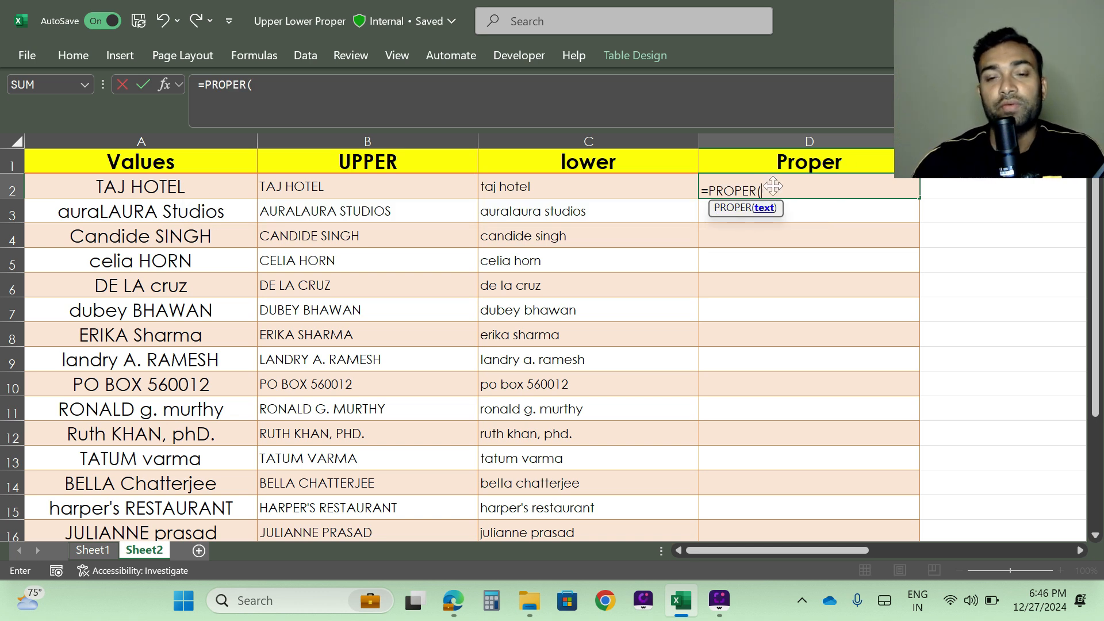
left_click(158, 188)
key("Return")
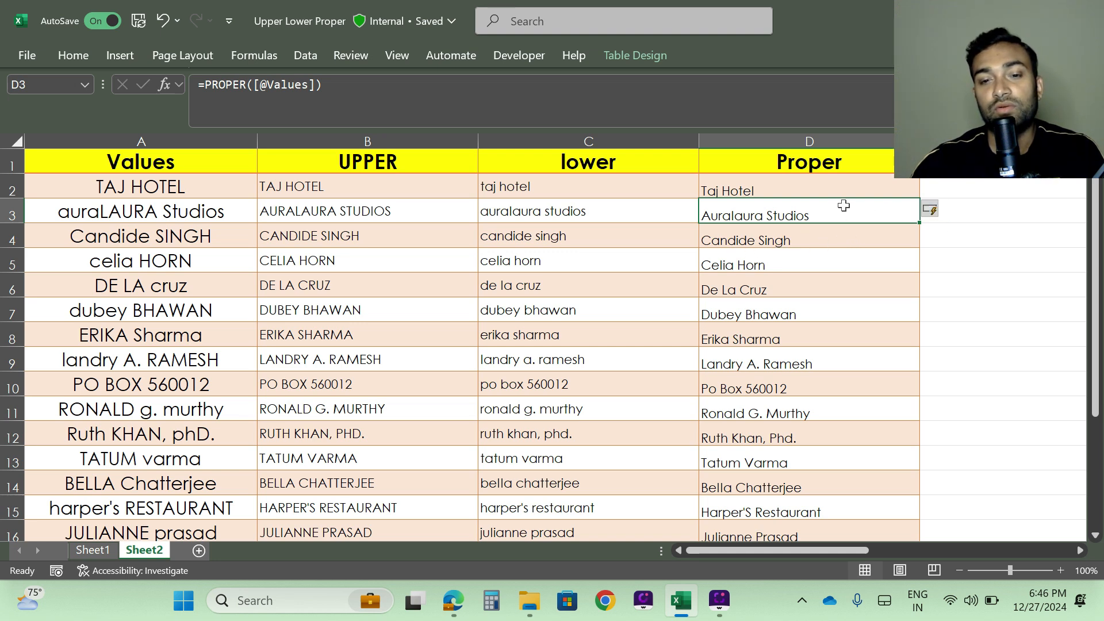
scroll(801, 242, "down", 2)
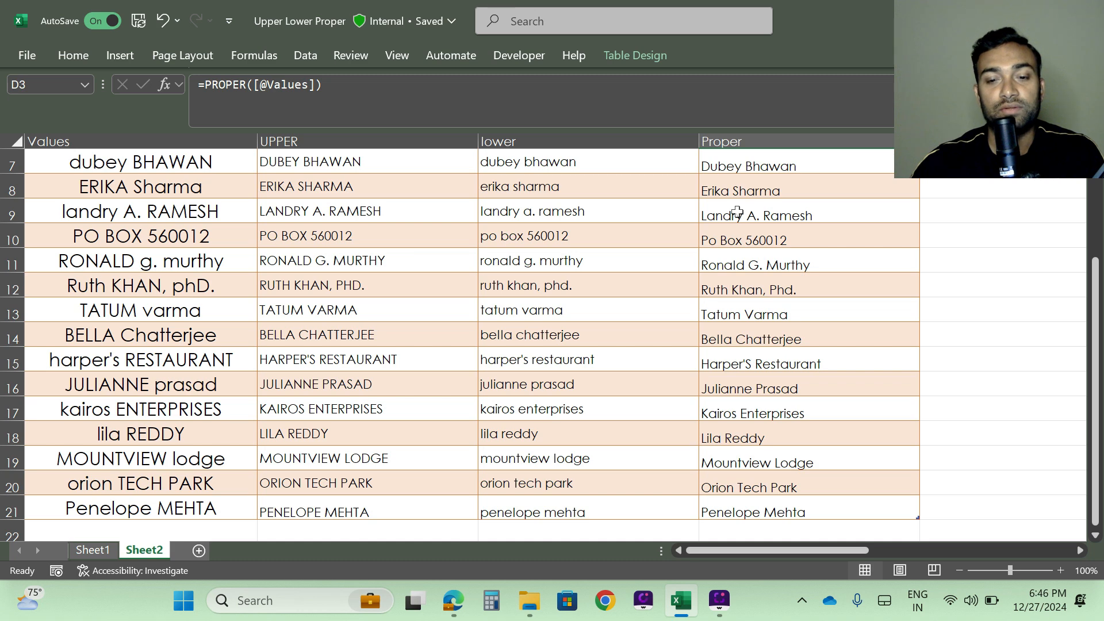
scroll(765, 351, "up", 2)
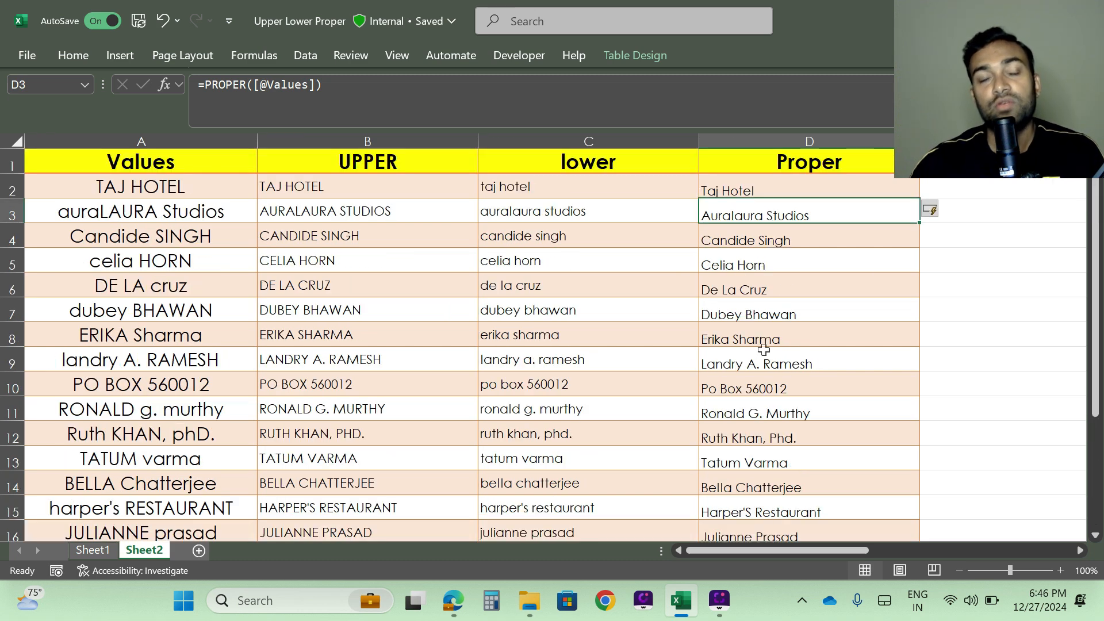